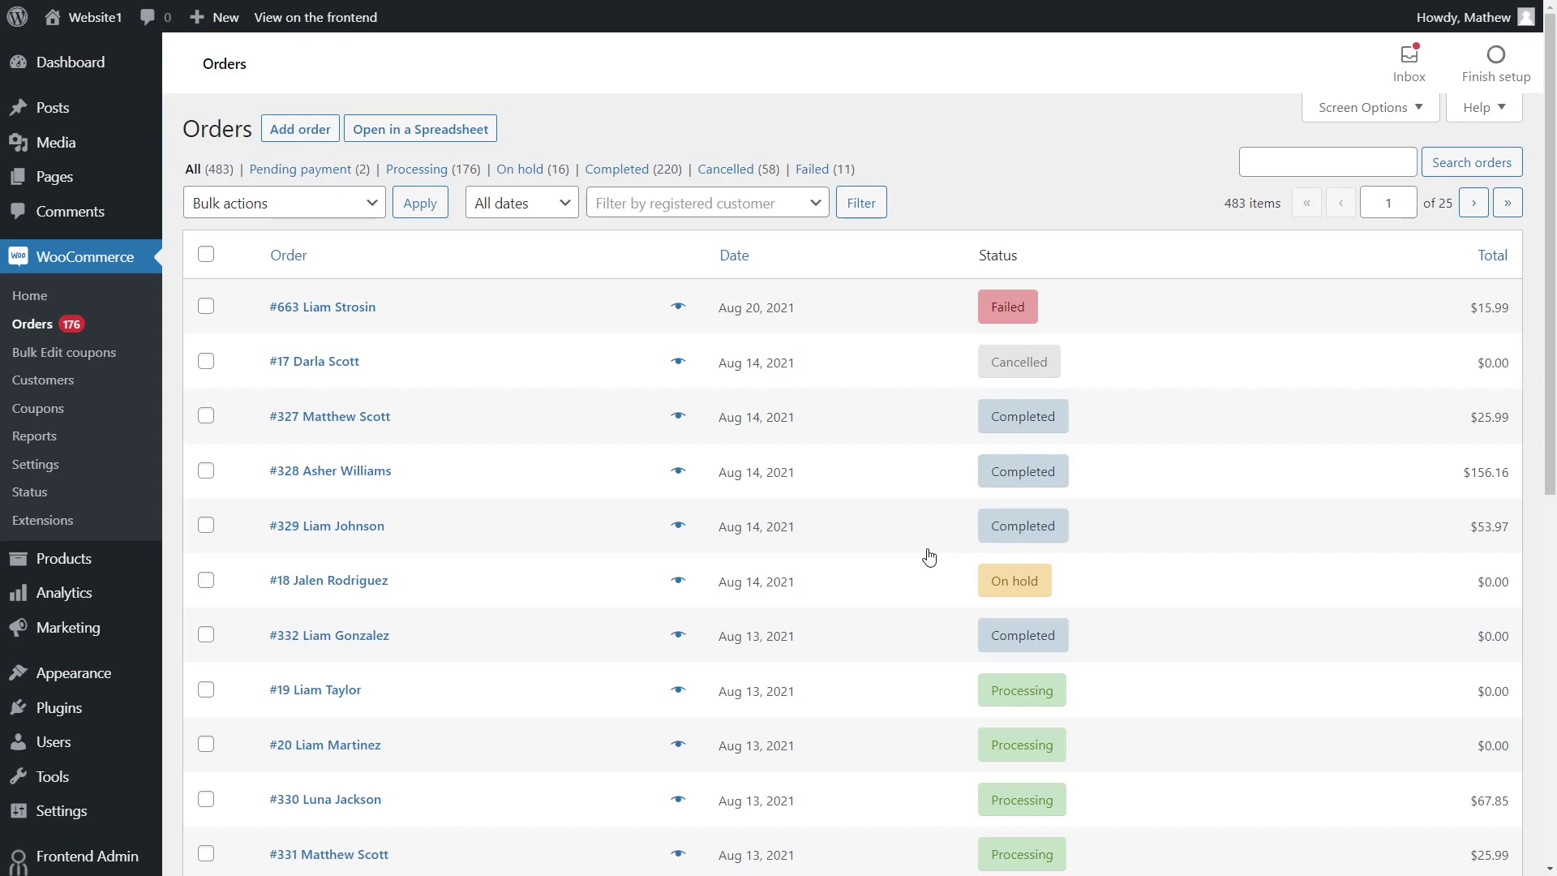
Open WP Sheet Editor's Edit Orders spreadsheet, listing all 483 WooCommerce orders.
mouse_move(122, 774)
scroll(148, 766, down, 1)
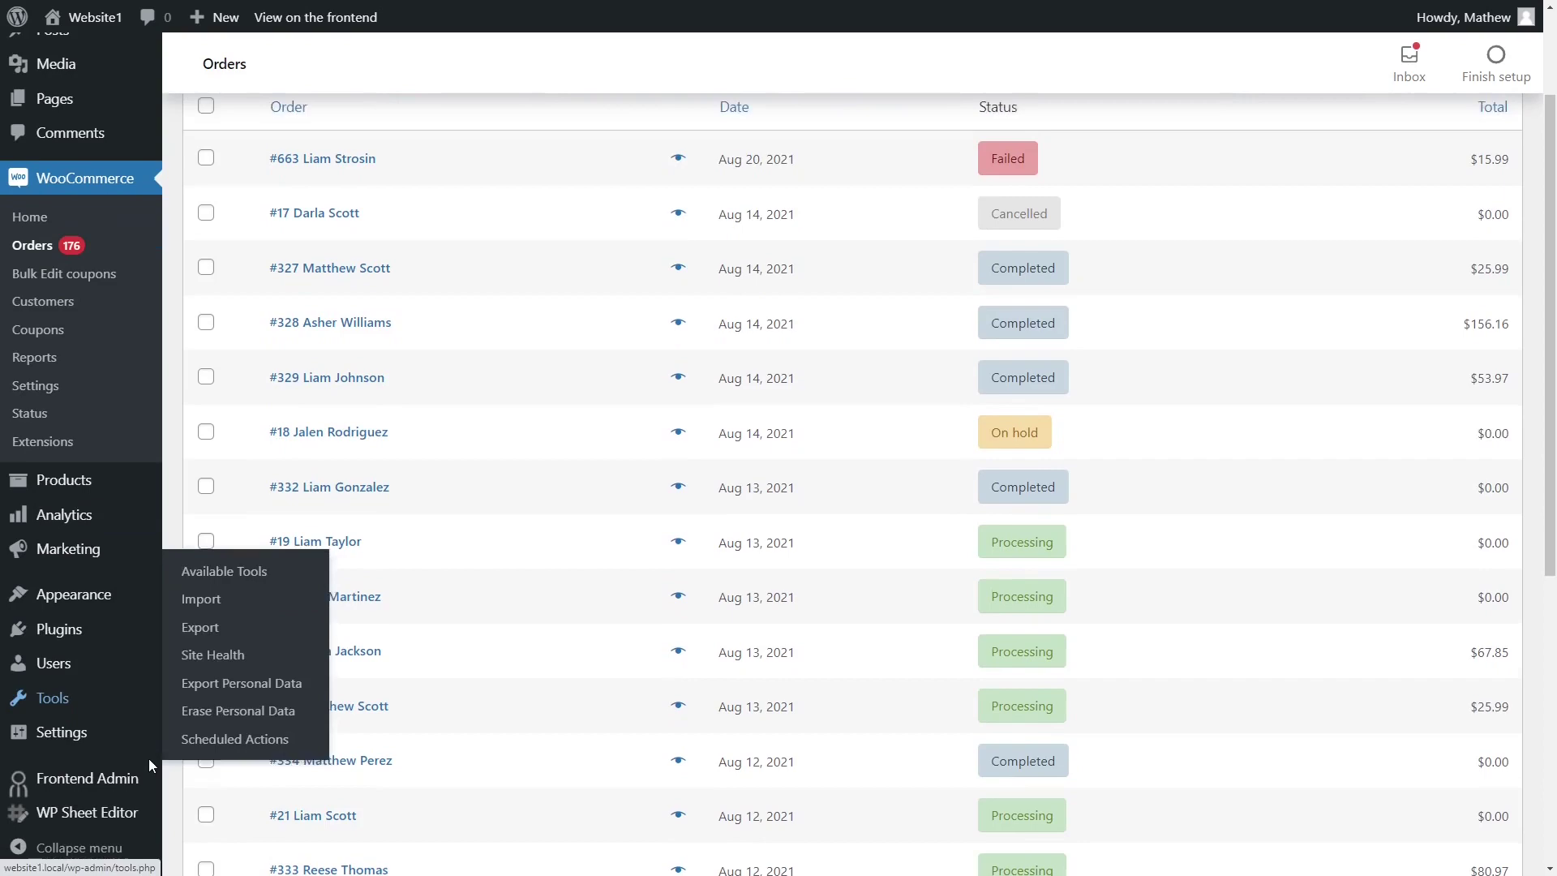
mouse_move(126, 815)
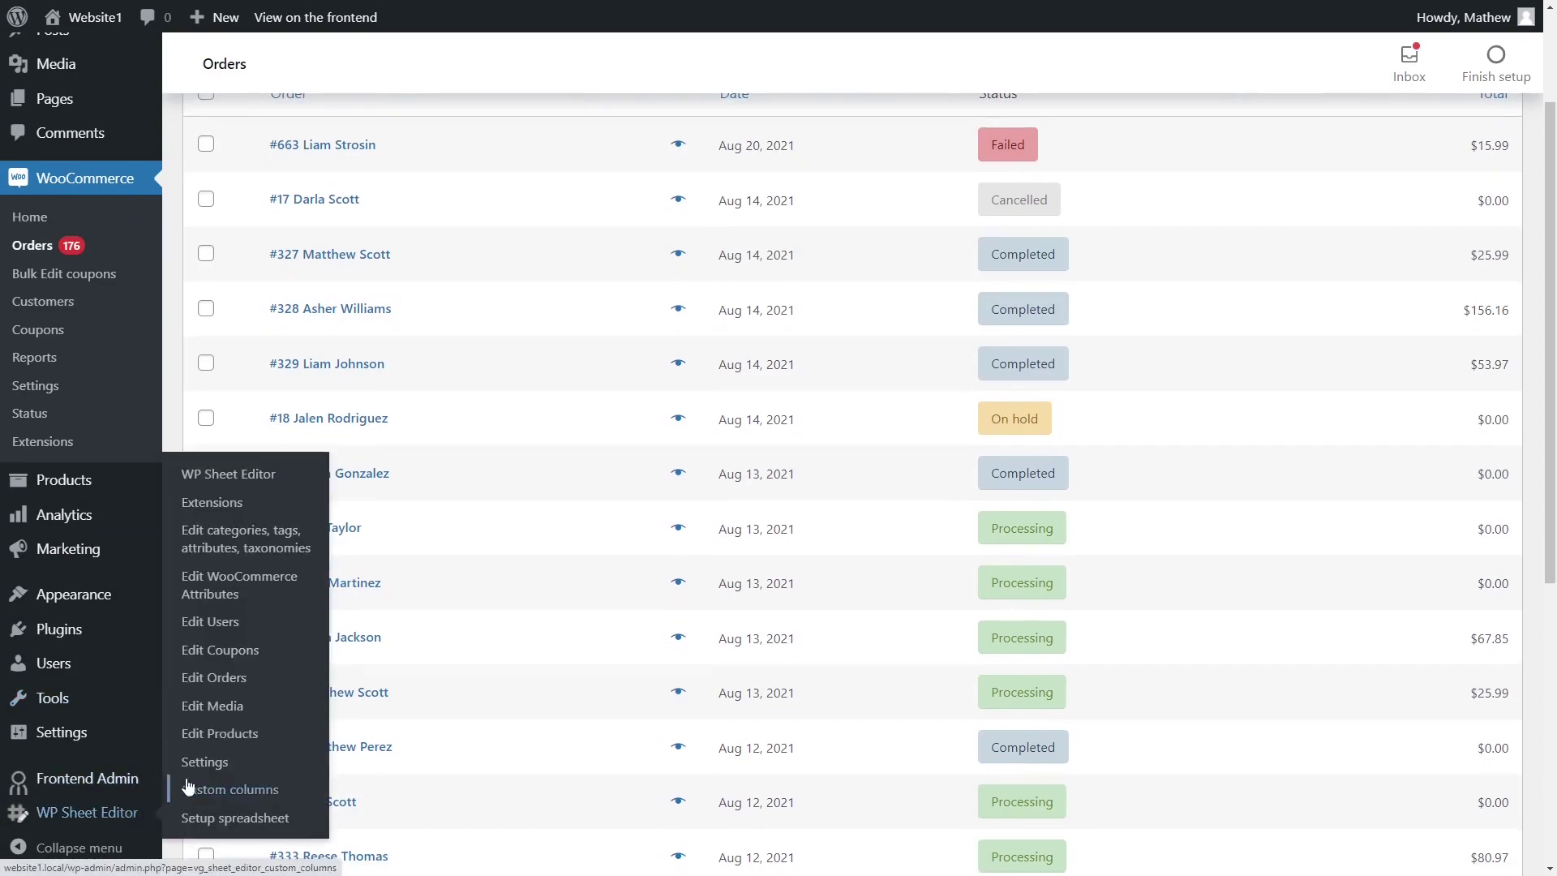
click(221, 680)
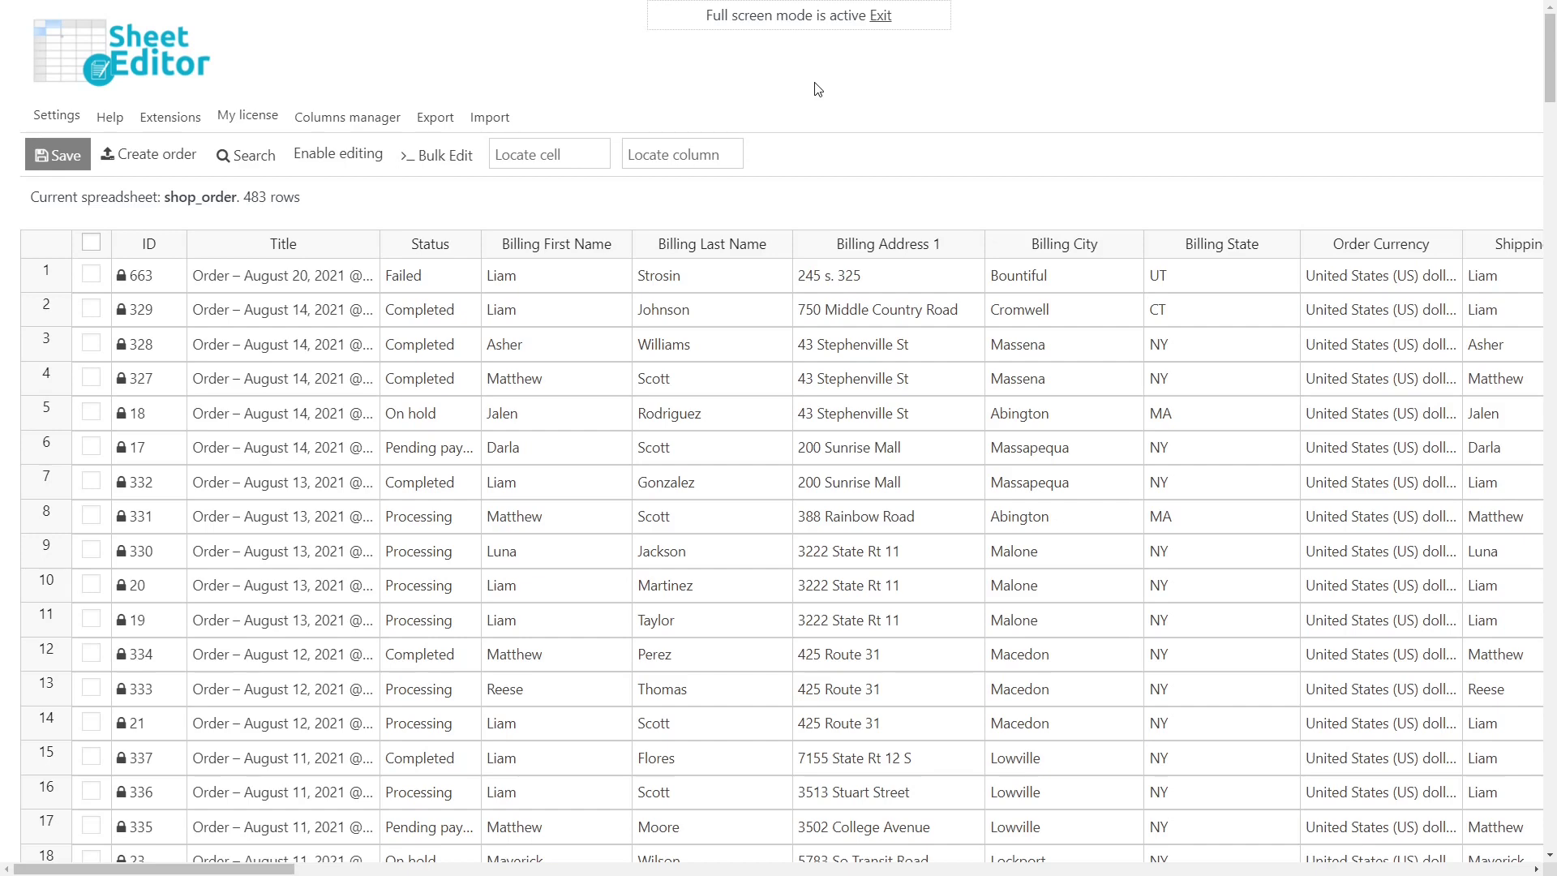
Filter orders with the advanced filter Status (post_status) = Pending payment, showing 60 orders.
click(253, 159)
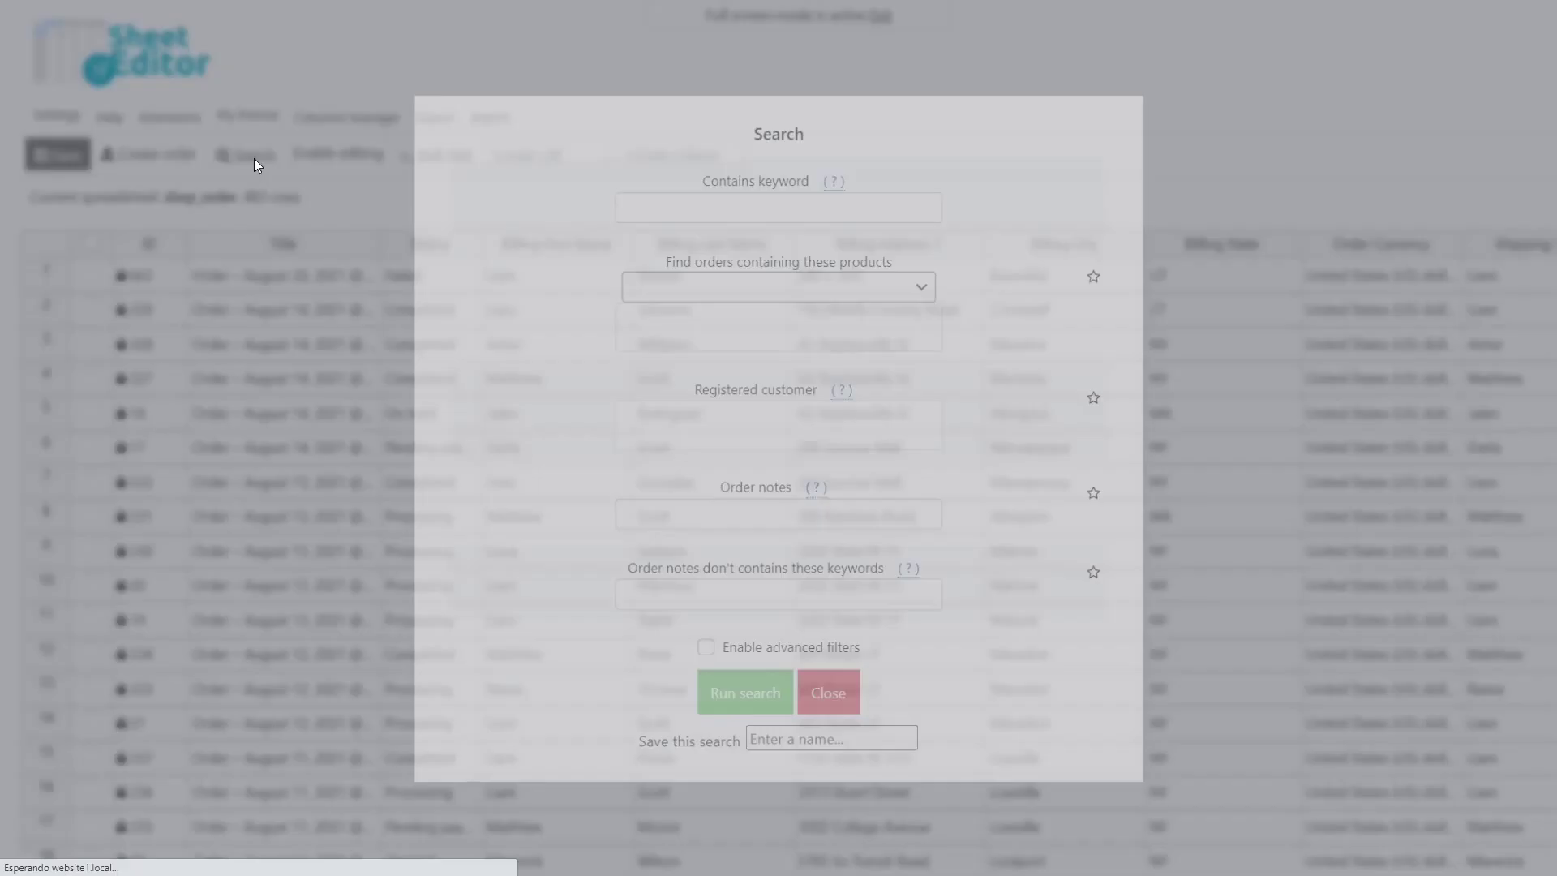
click(706, 646)
scroll(706, 645, down, 4)
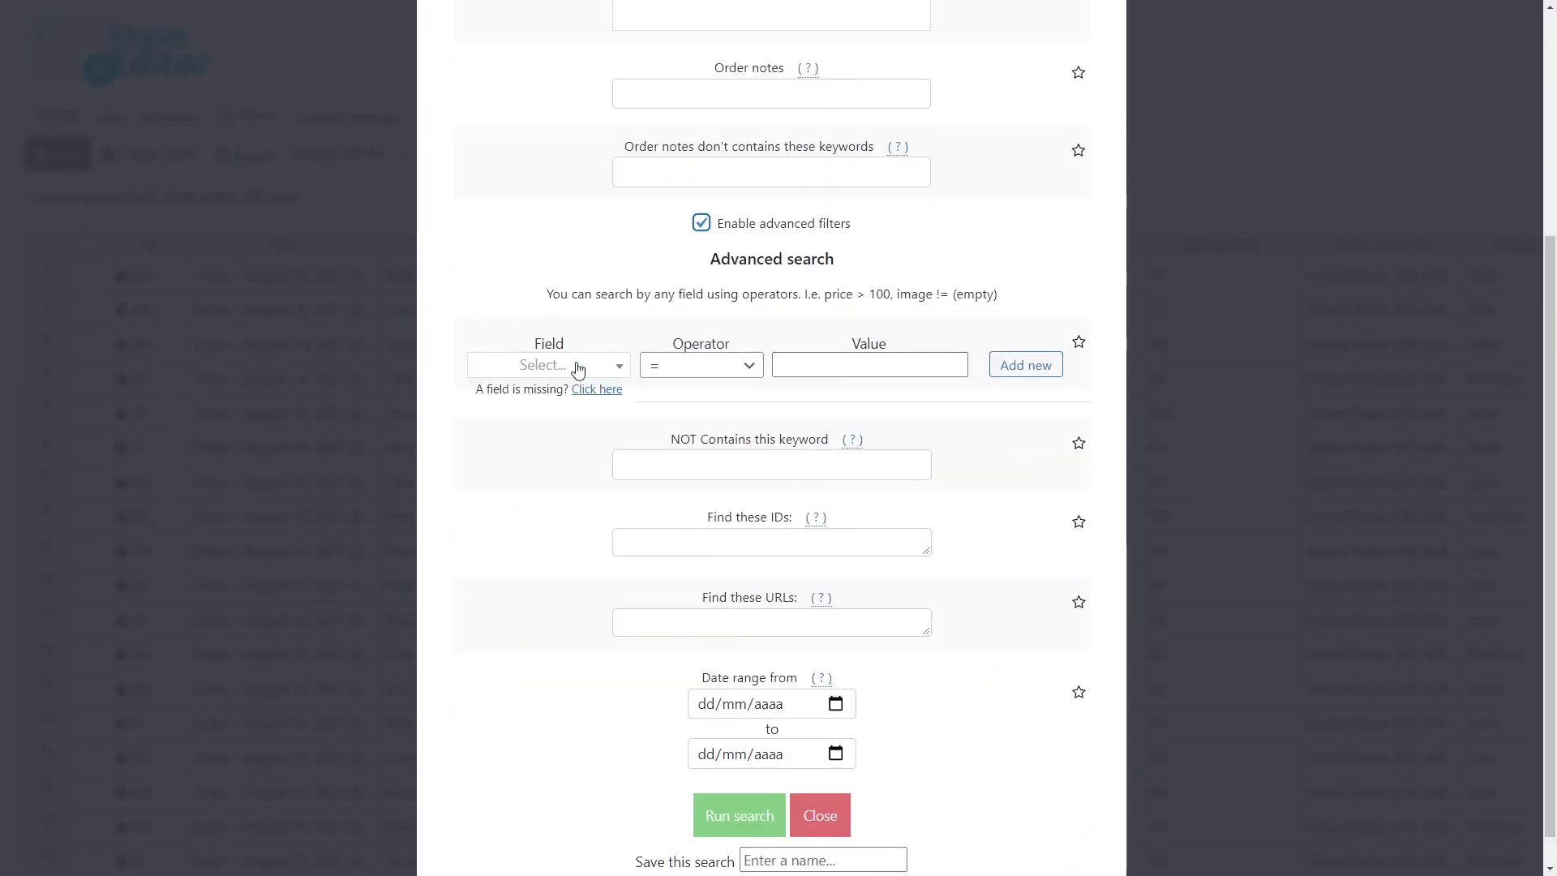
click(577, 369)
text(sta)
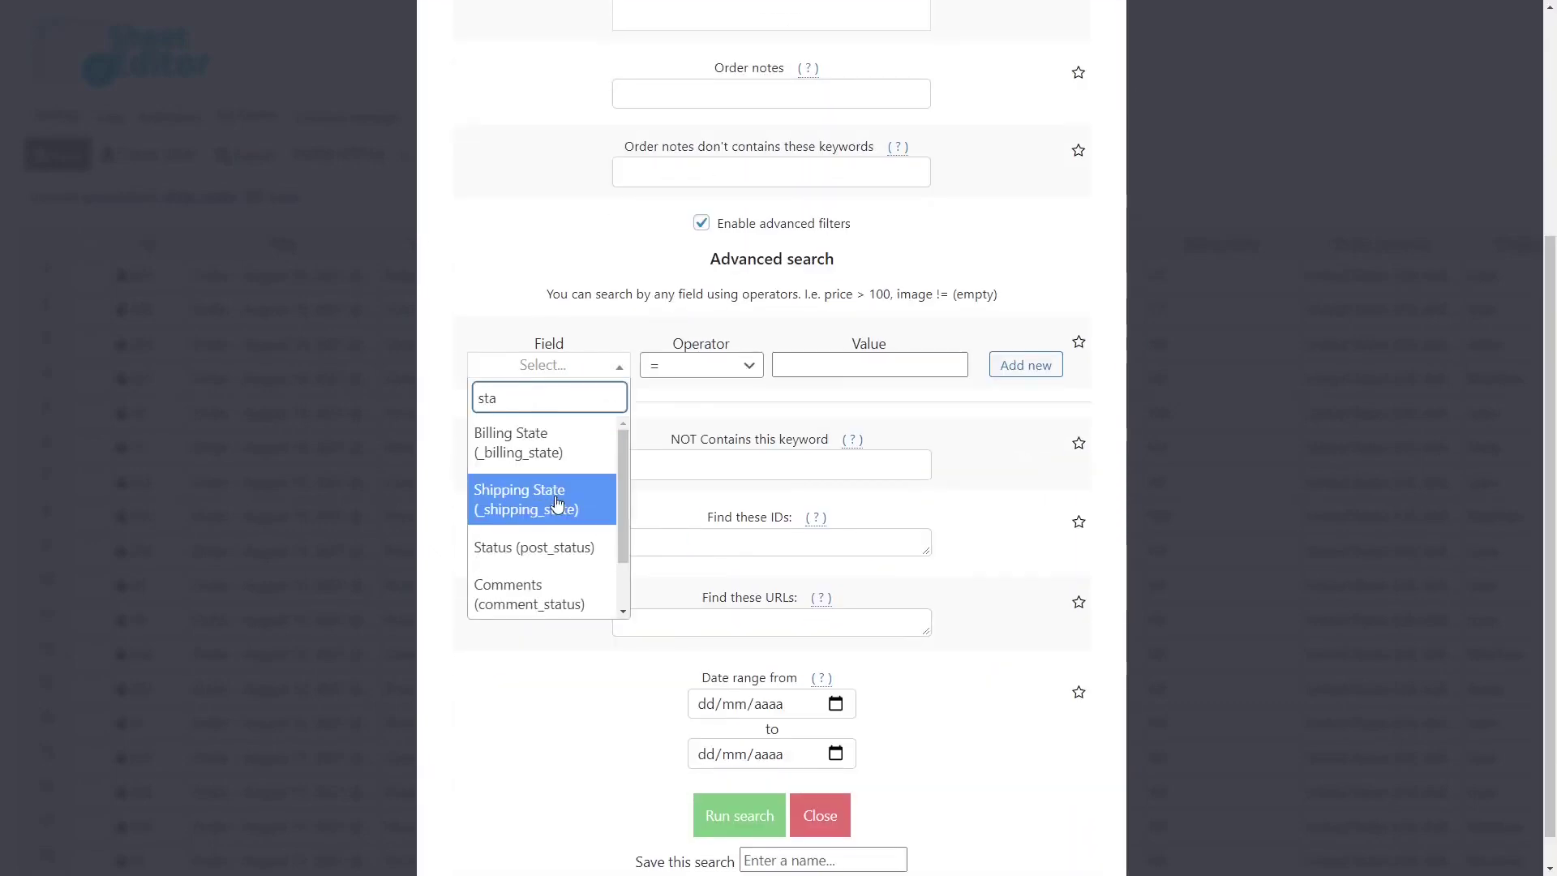
click(510, 546)
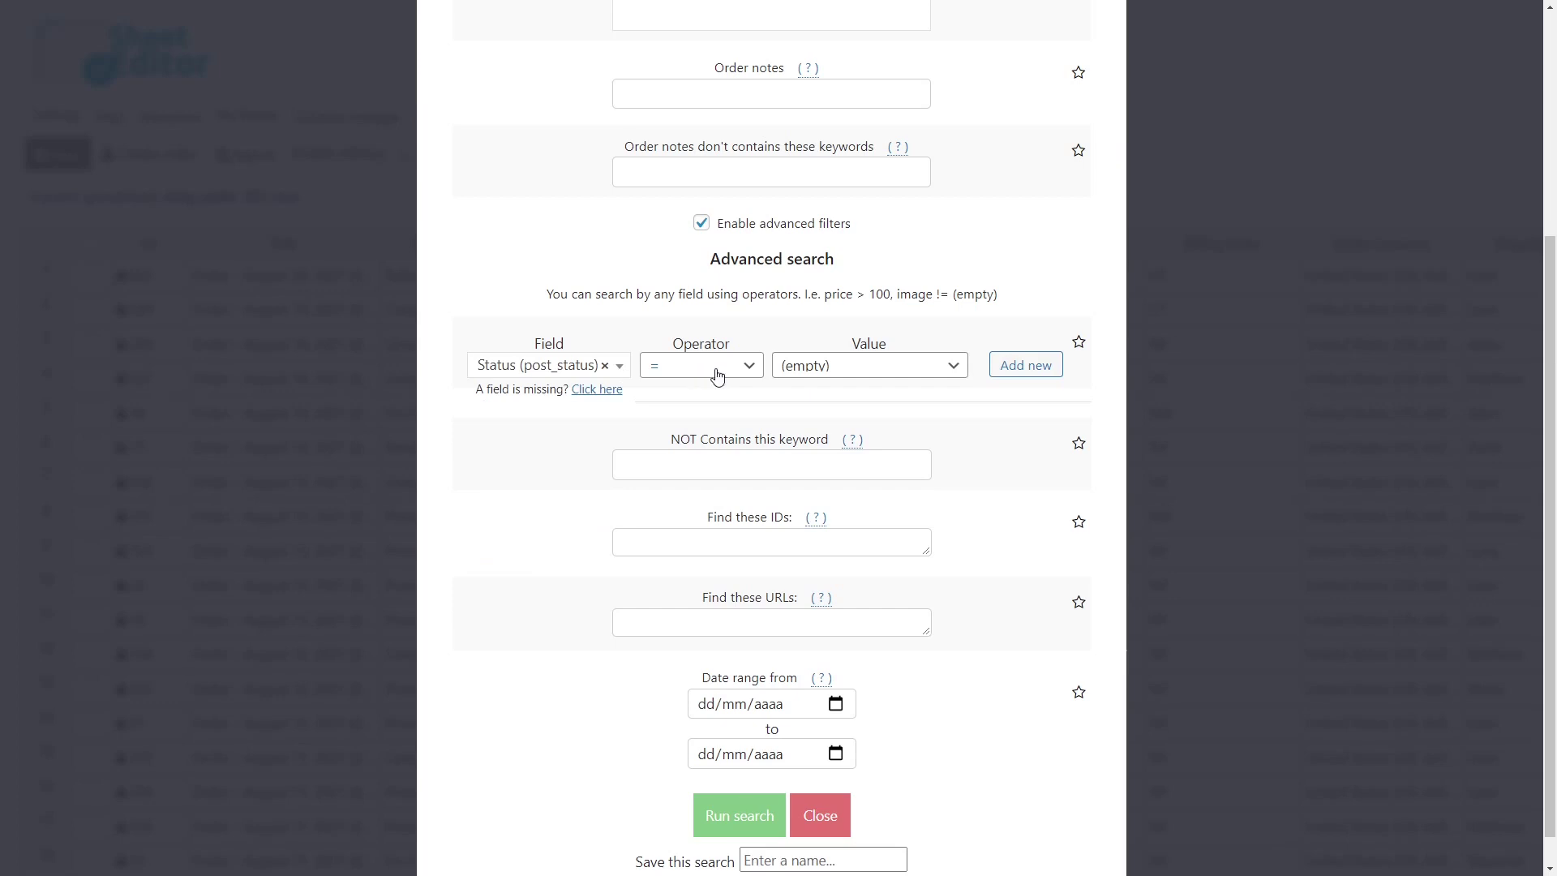
click(859, 367)
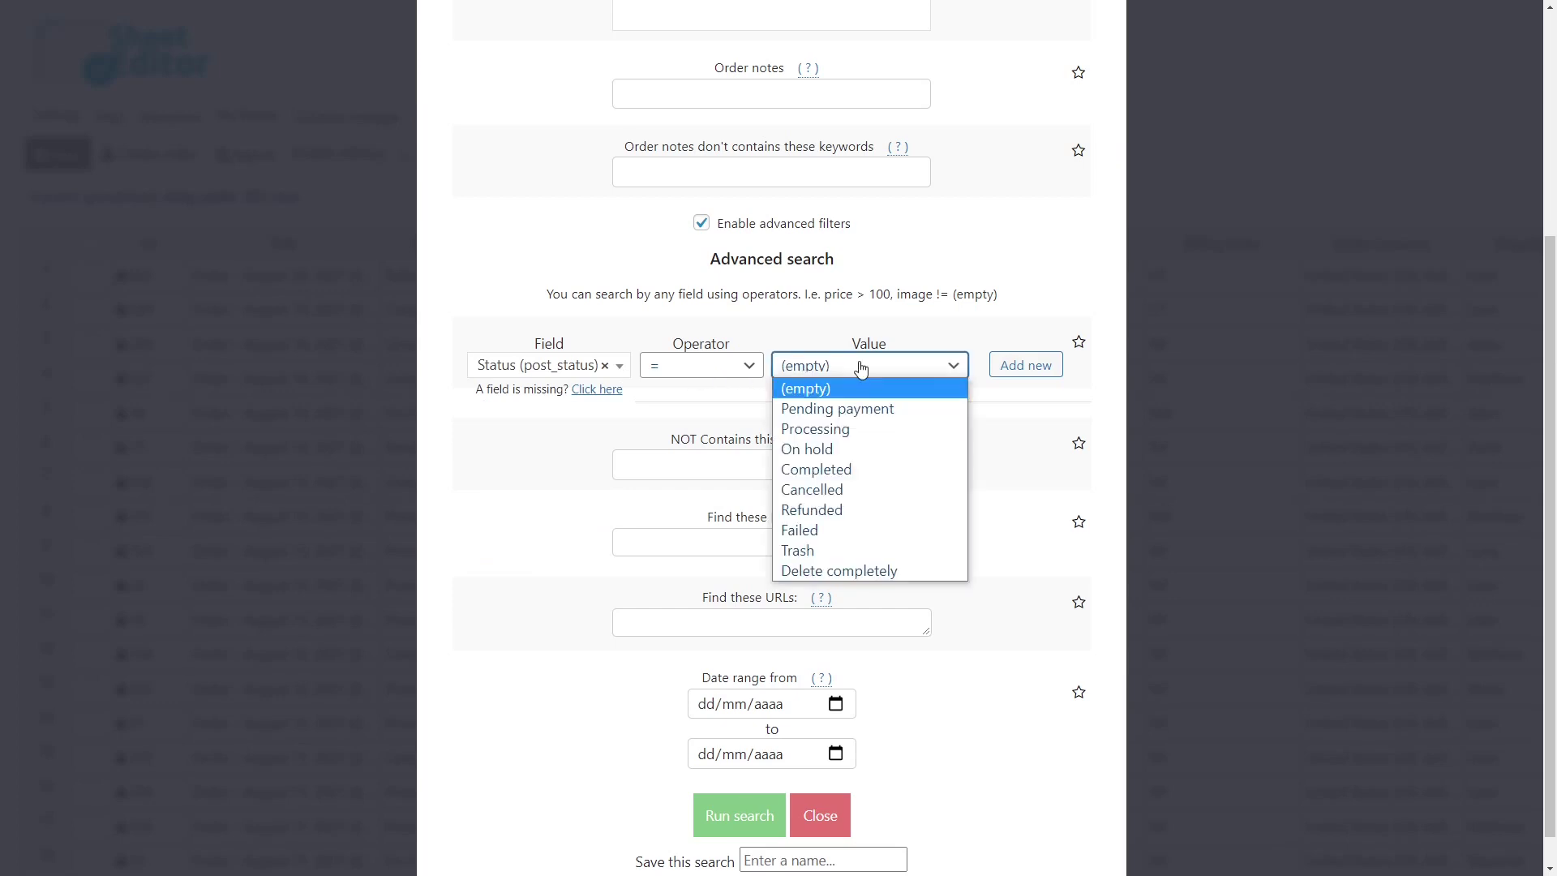
click(827, 409)
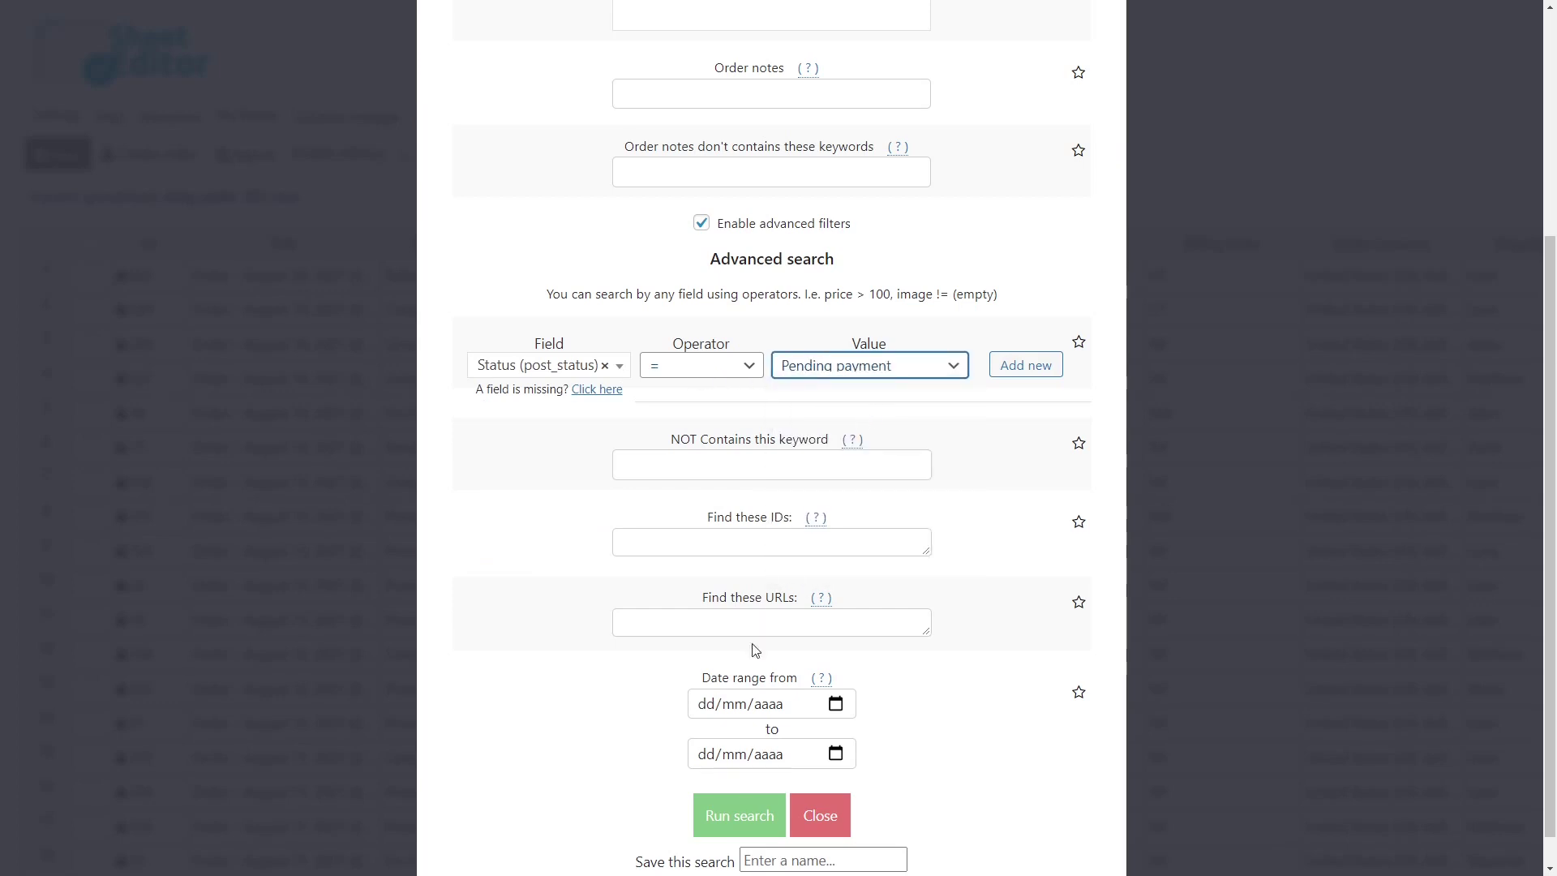
click(741, 812)
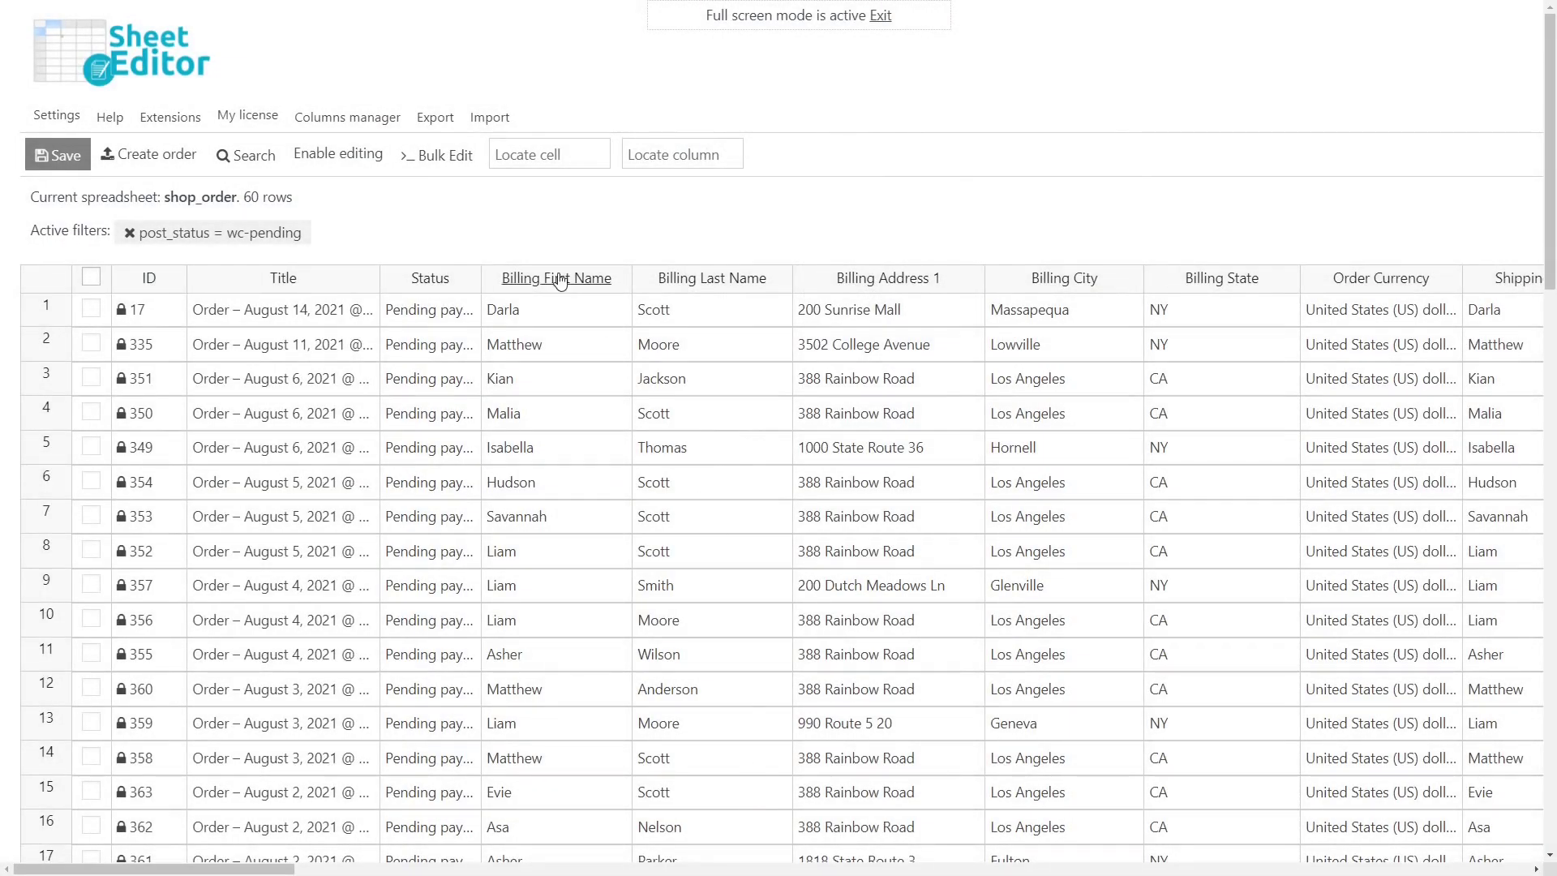
Bulk-edit all rows from the current search, setting Status to Cancelled.
click(463, 161)
click(463, 161)
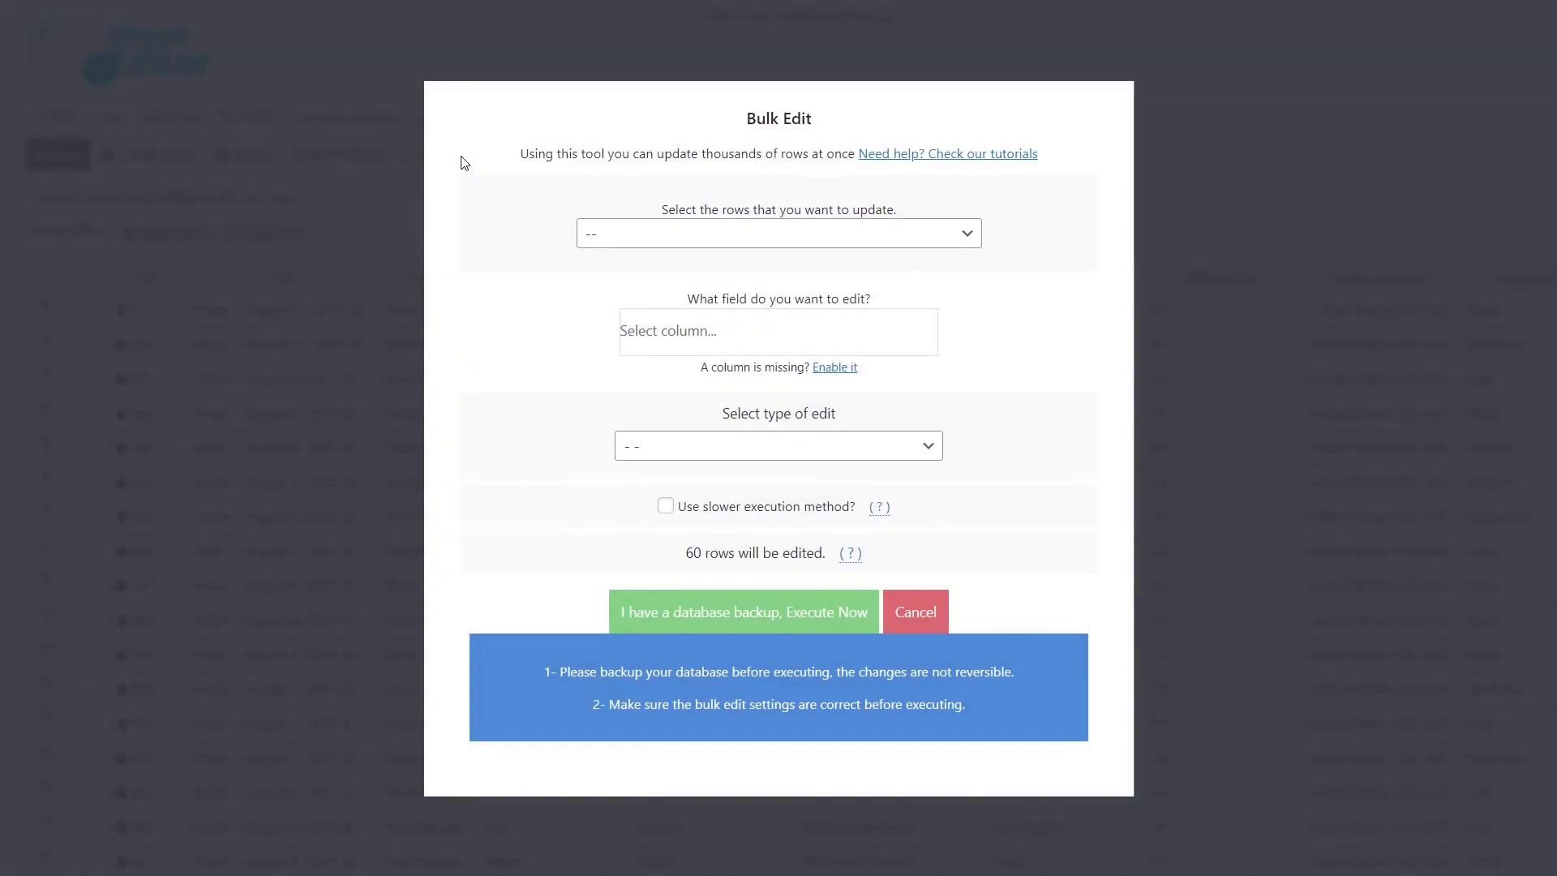
click(725, 235)
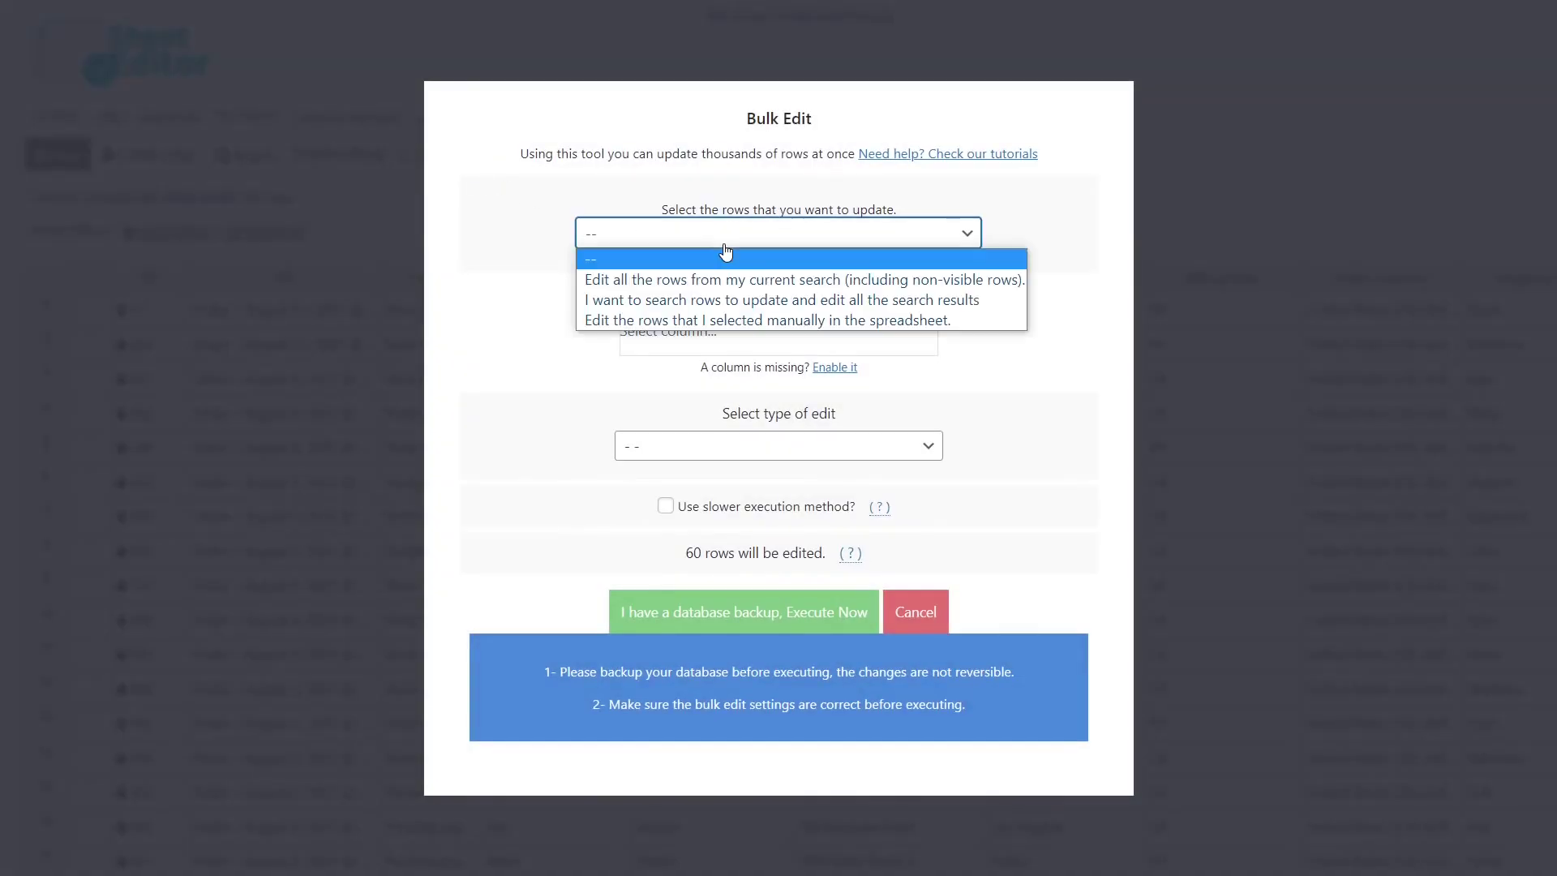
click(730, 280)
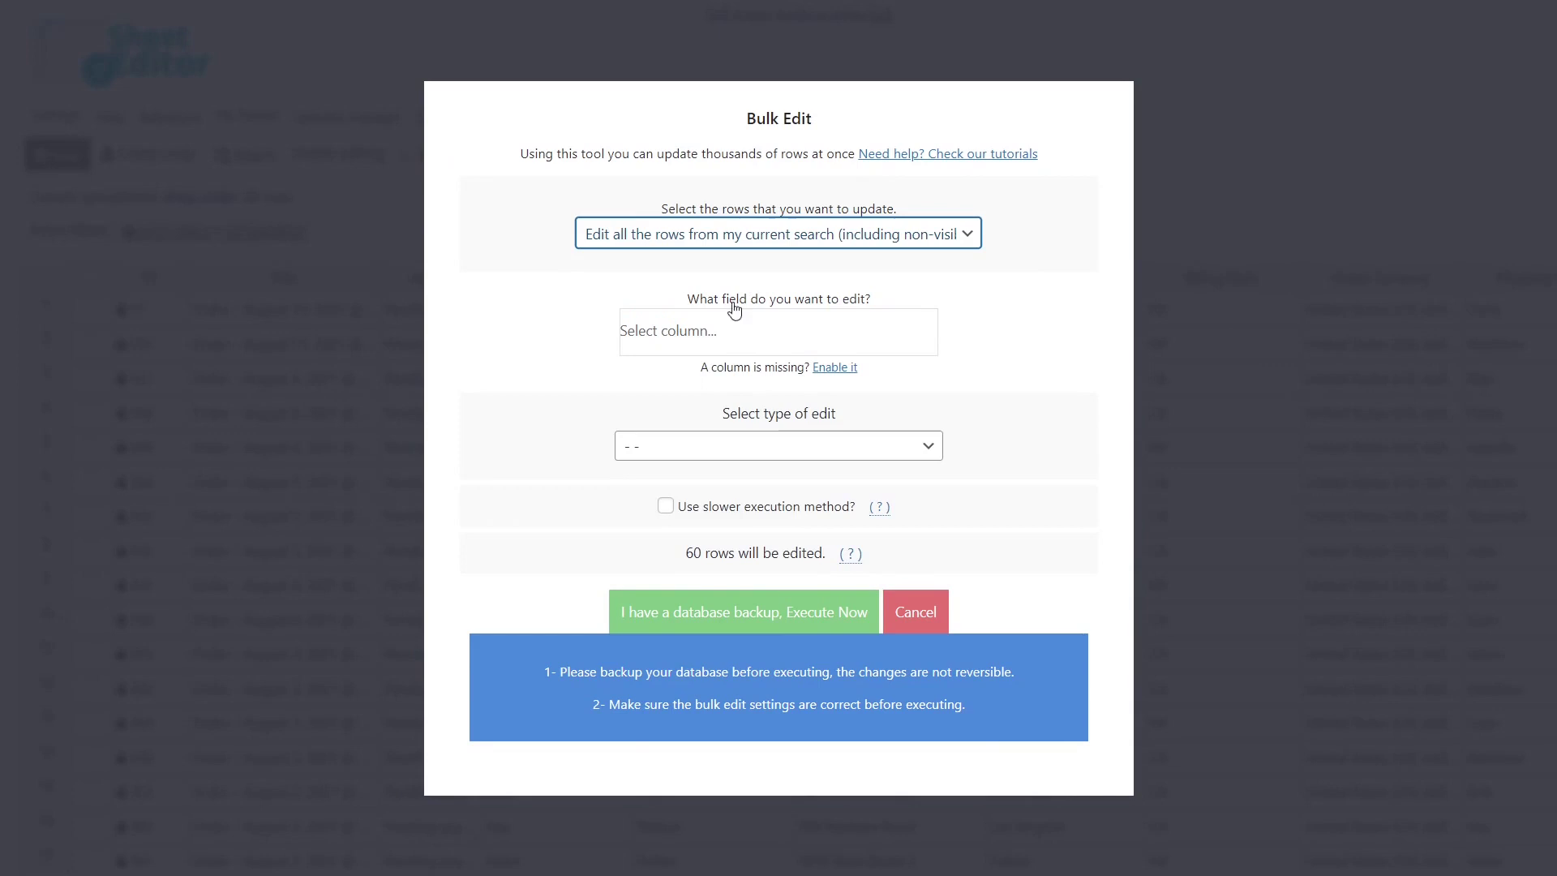
click(722, 324)
text(sta)
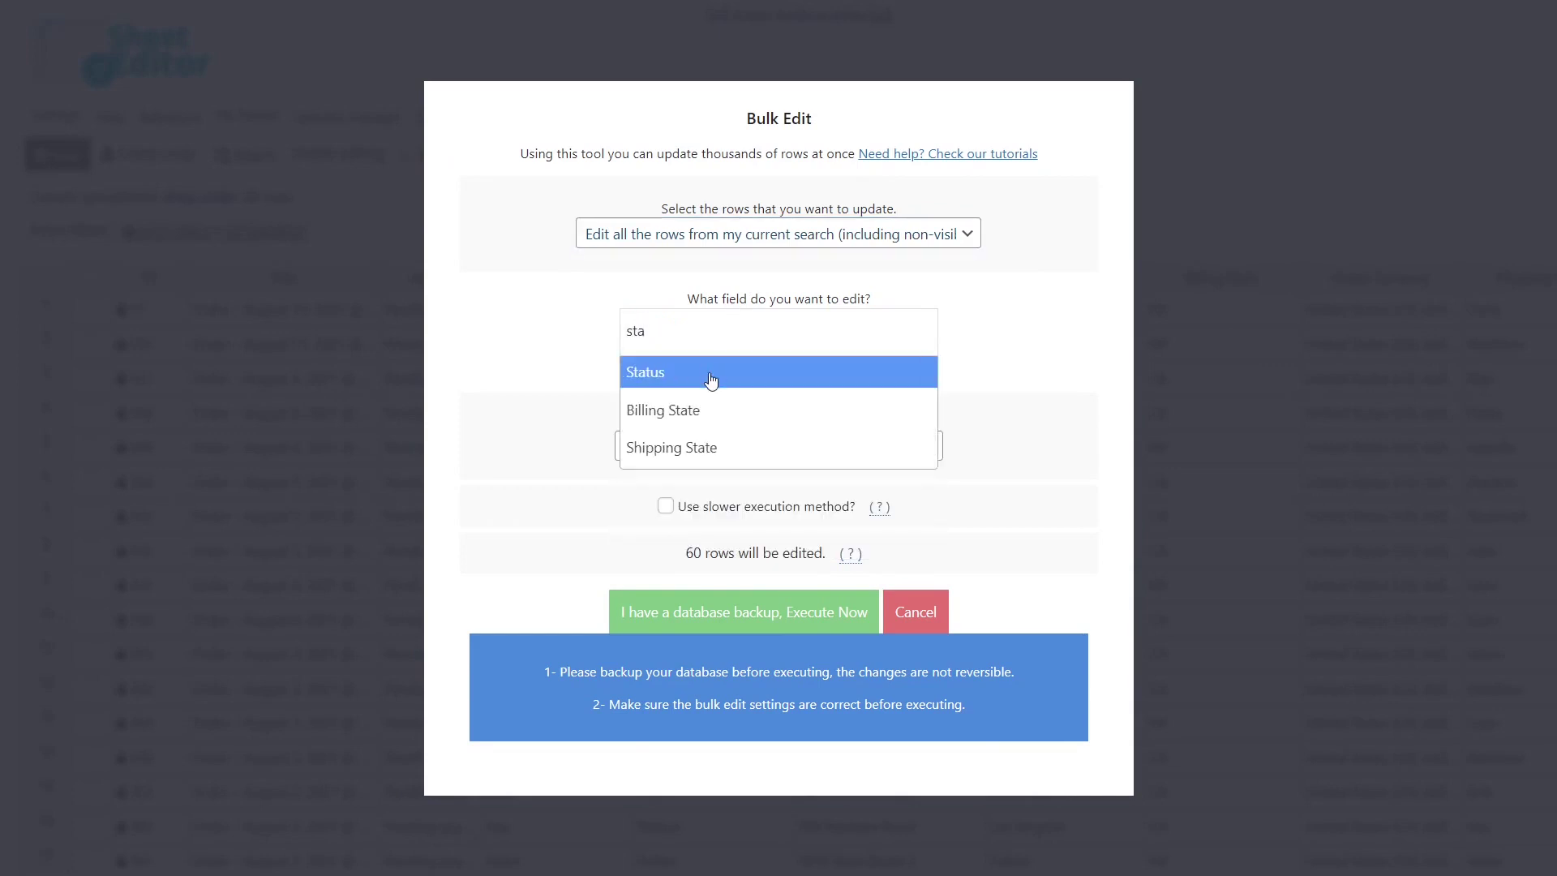
click(711, 379)
click(704, 446)
click(698, 485)
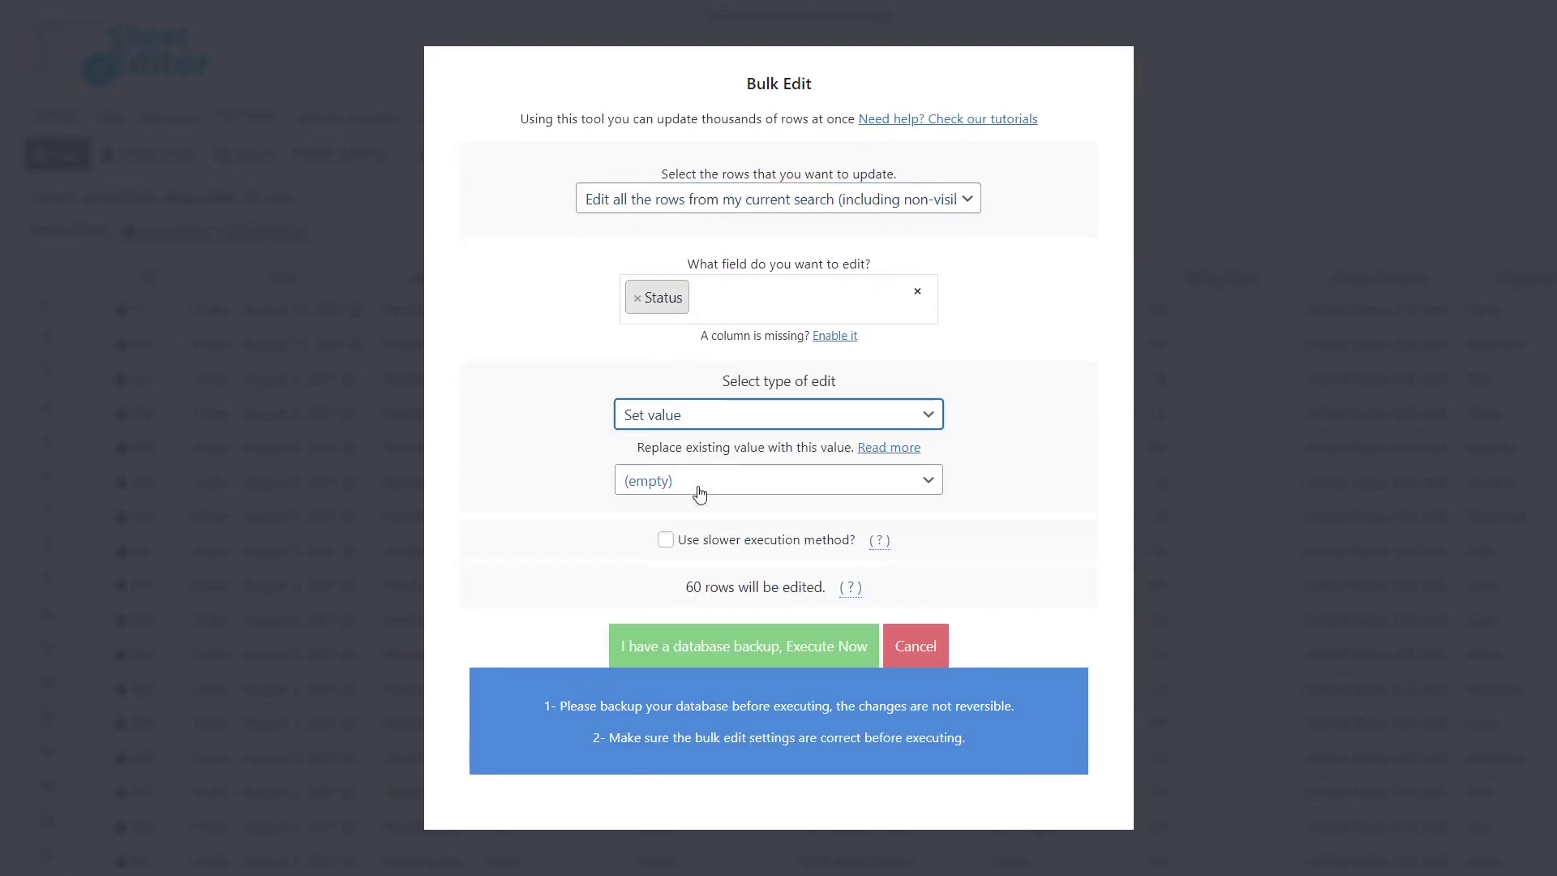
click(697, 483)
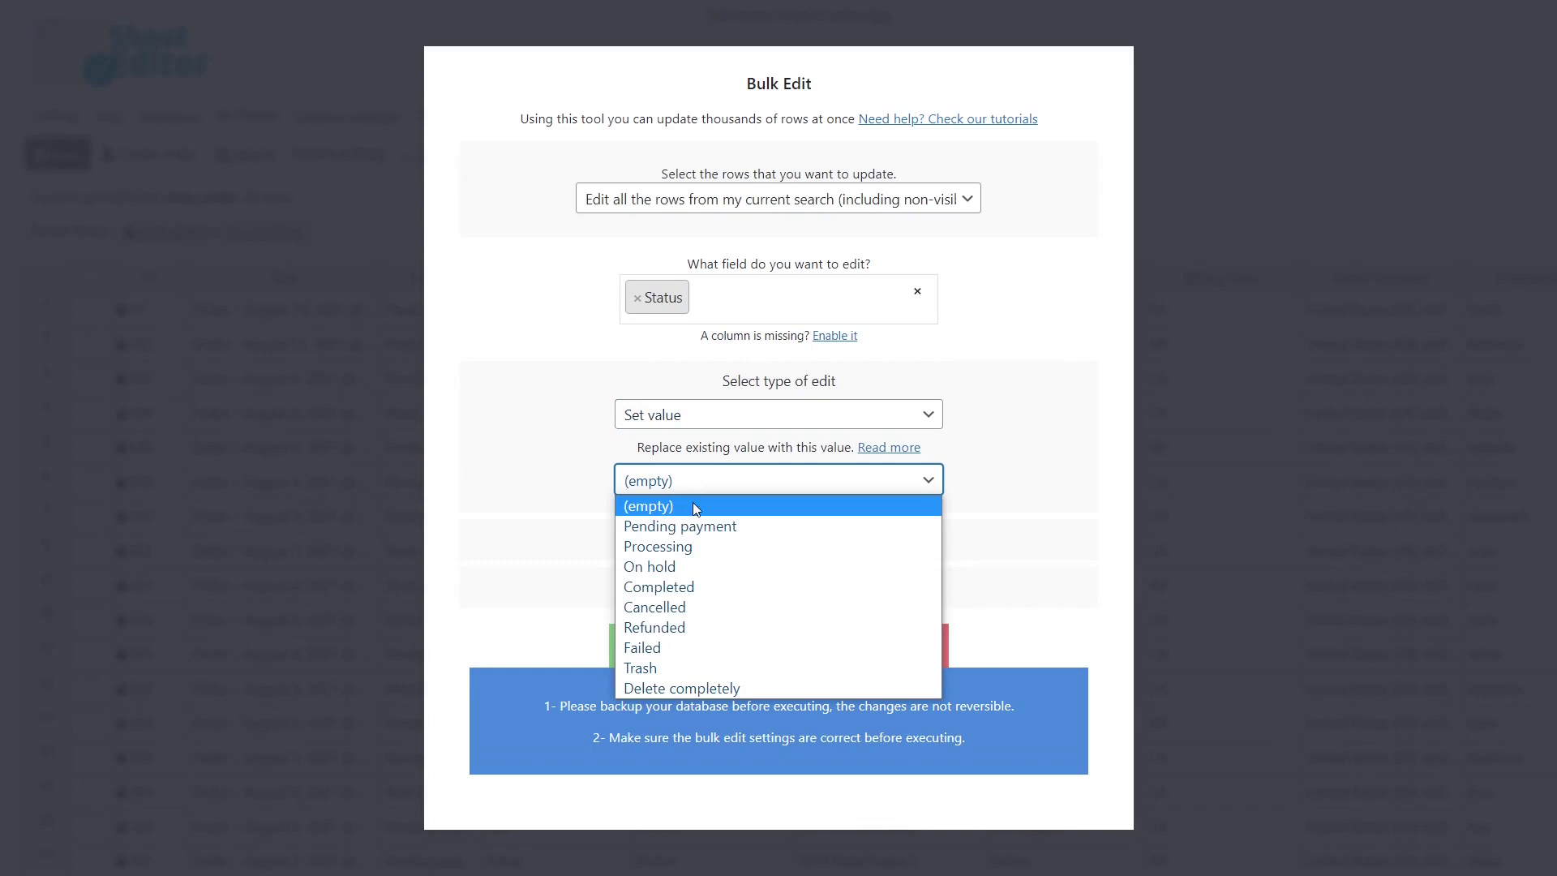
click(699, 608)
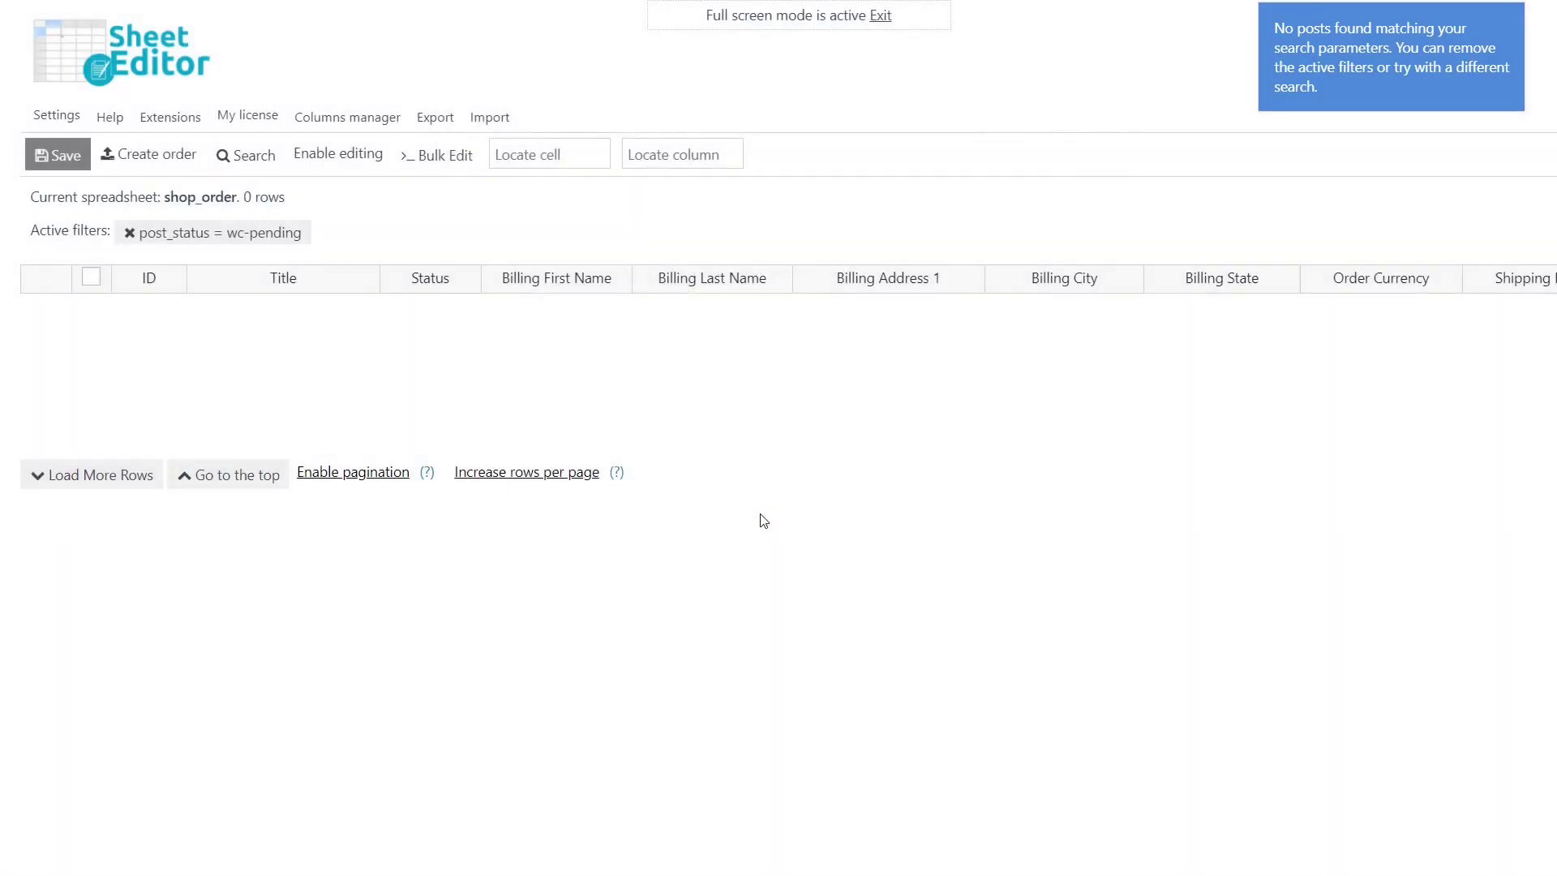
Search for orders with status Cancelled, finding 60 orders.
click(254, 155)
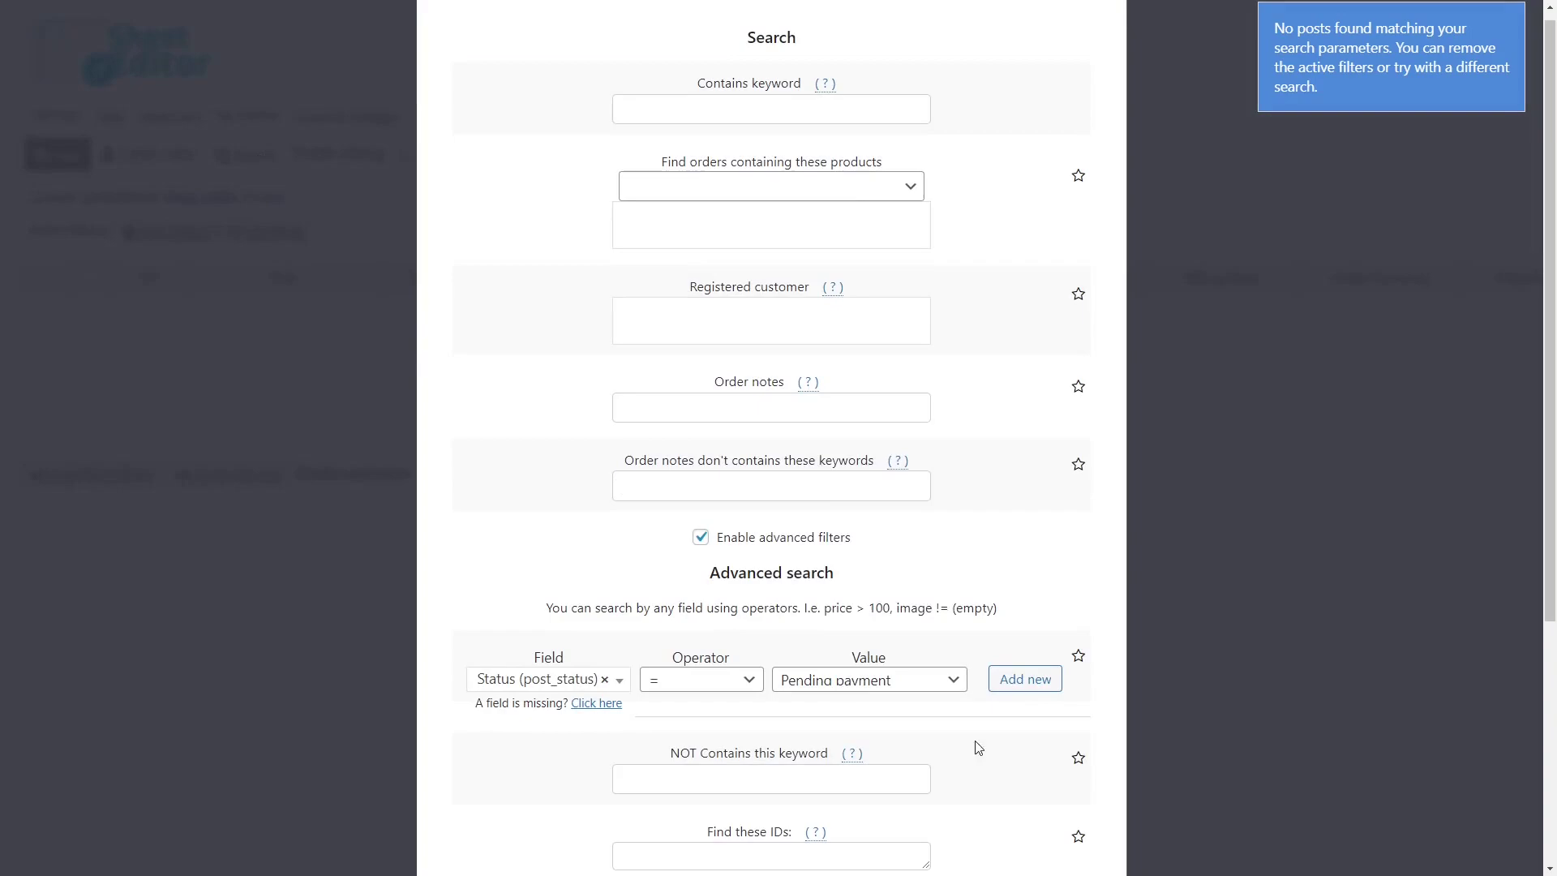
click(897, 679)
click(850, 571)
scroll(779, 690, down, 4)
click(738, 779)
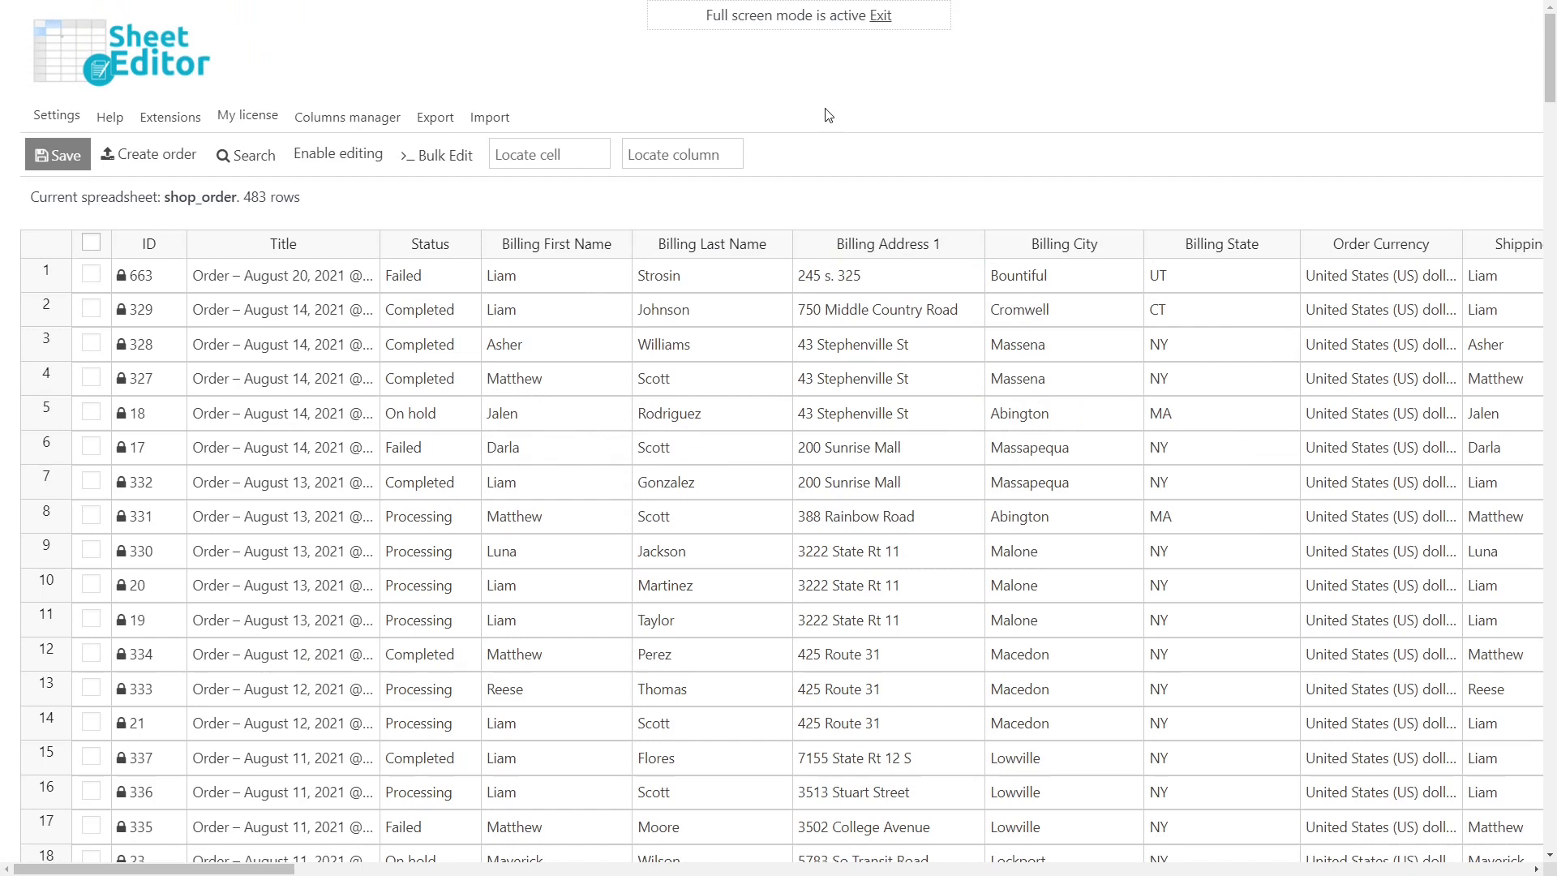
Filter orders with the advanced filter Status (post_status) = Failed, showing 71 orders.
click(264, 162)
click(708, 642)
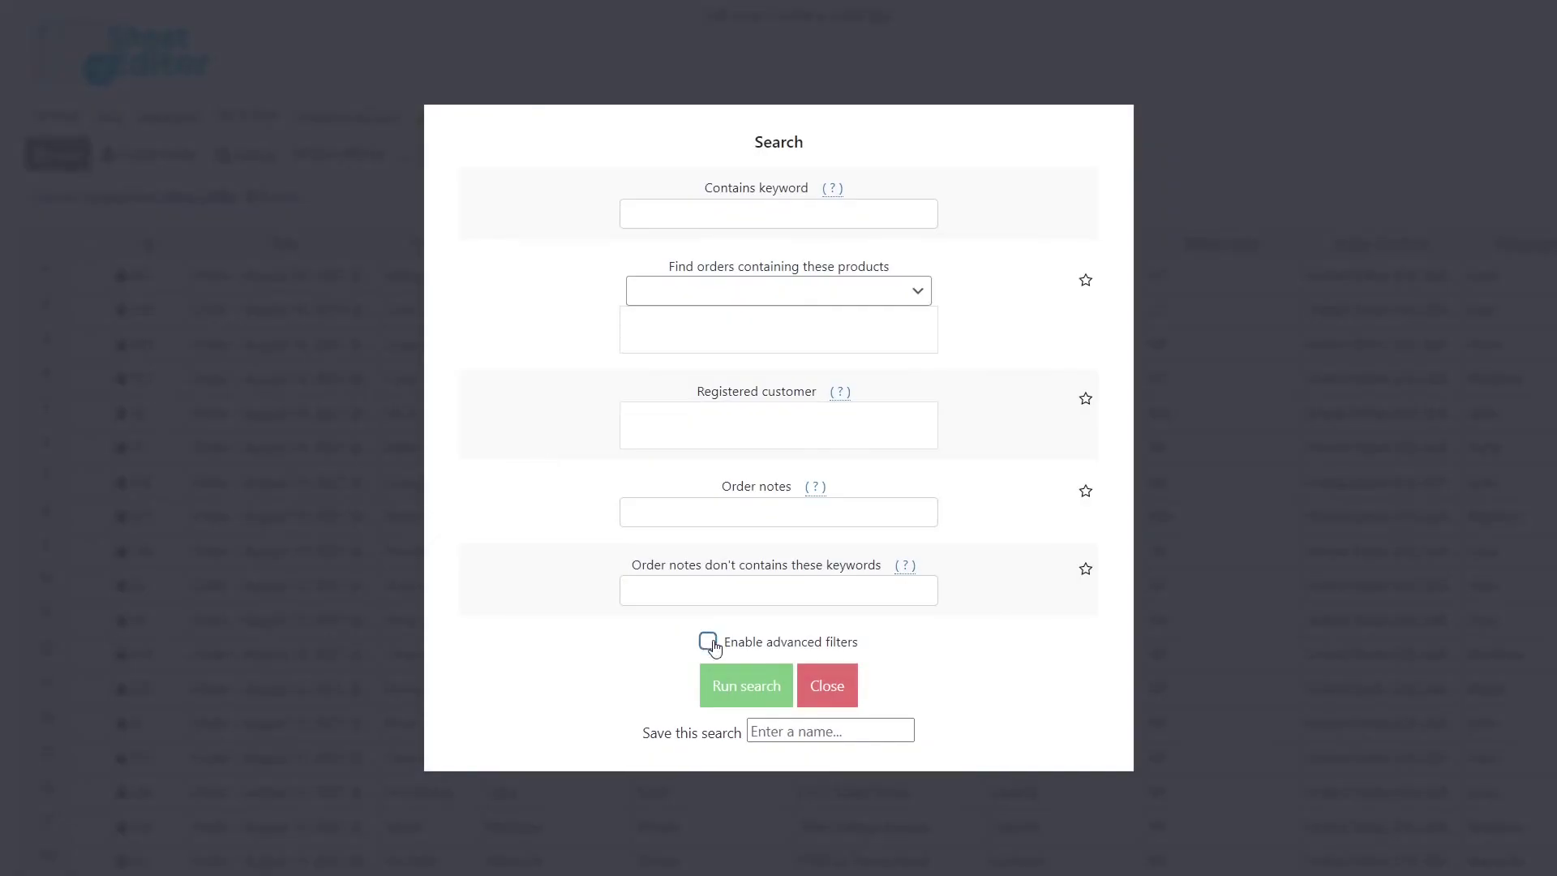
scroll(569, 349, down, 5)
click(560, 329)
text(stat)
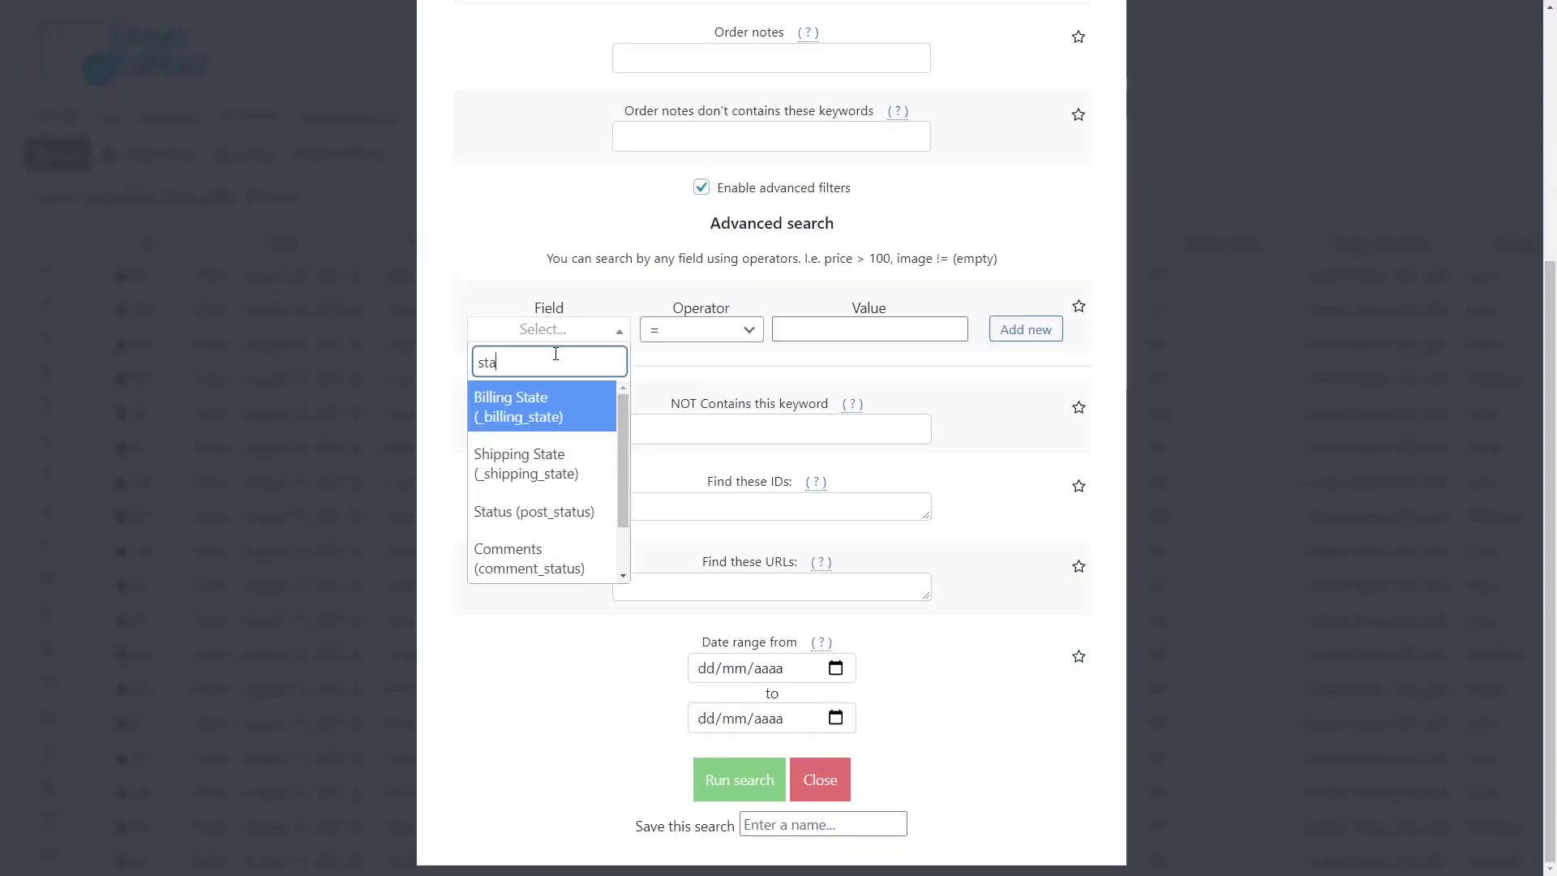
click(543, 513)
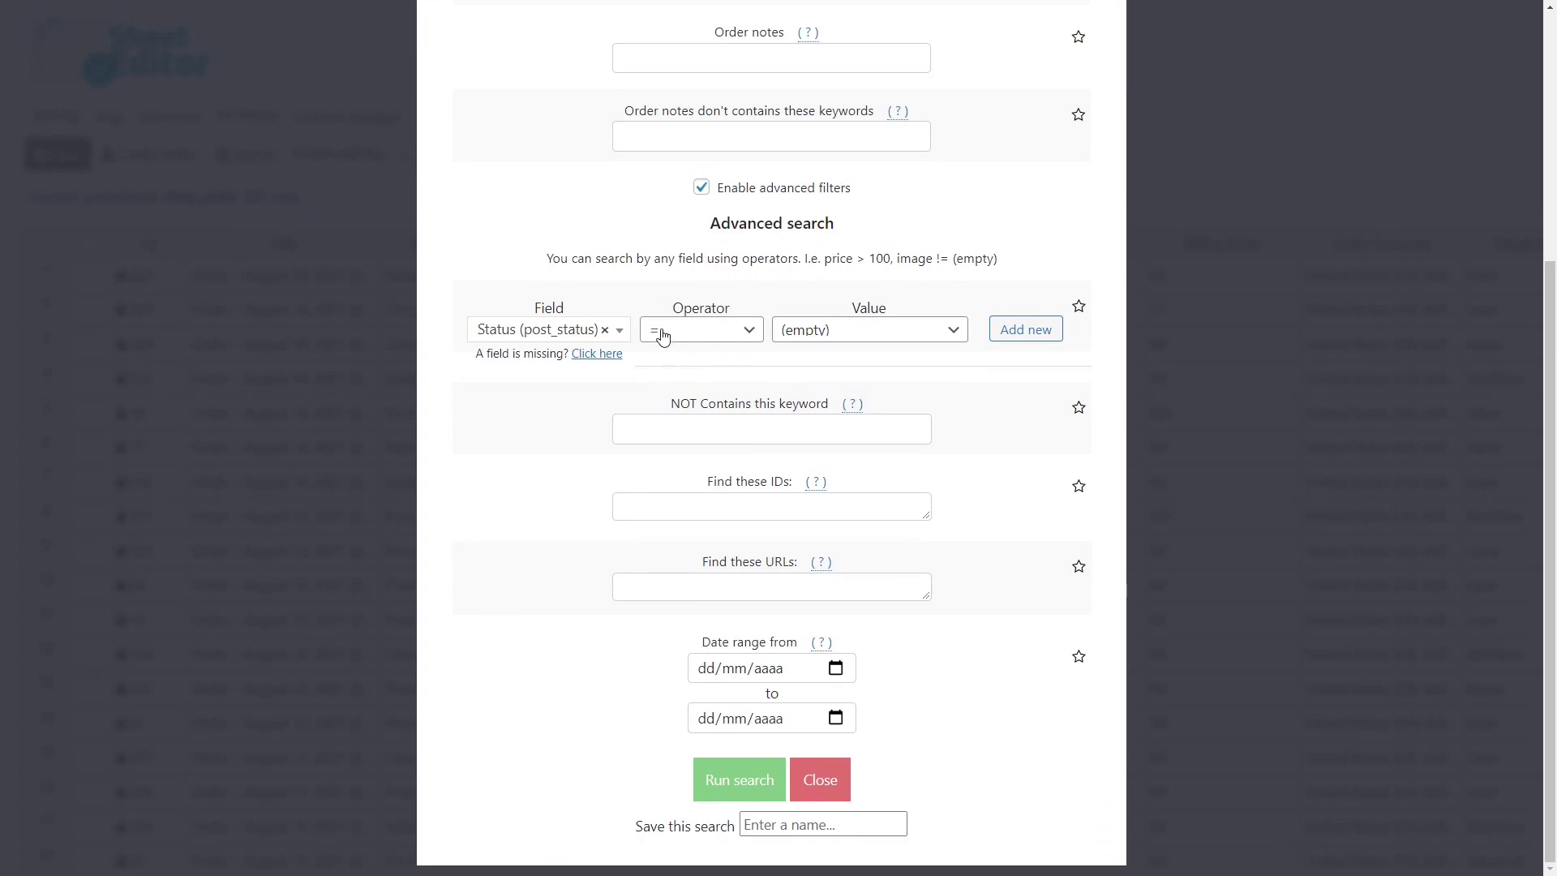
click(846, 328)
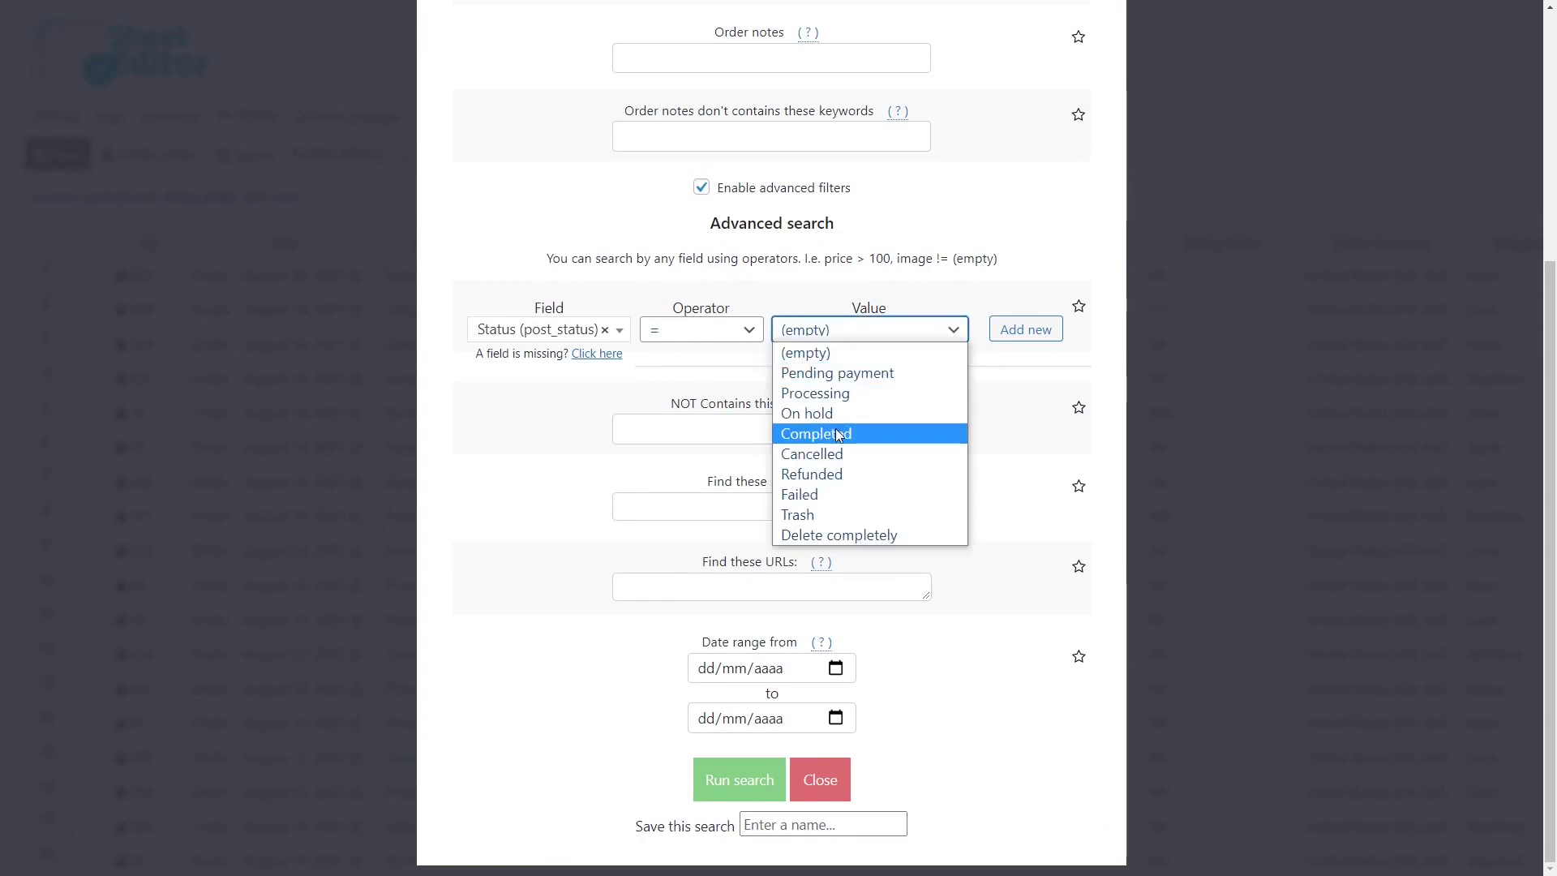
click(820, 494)
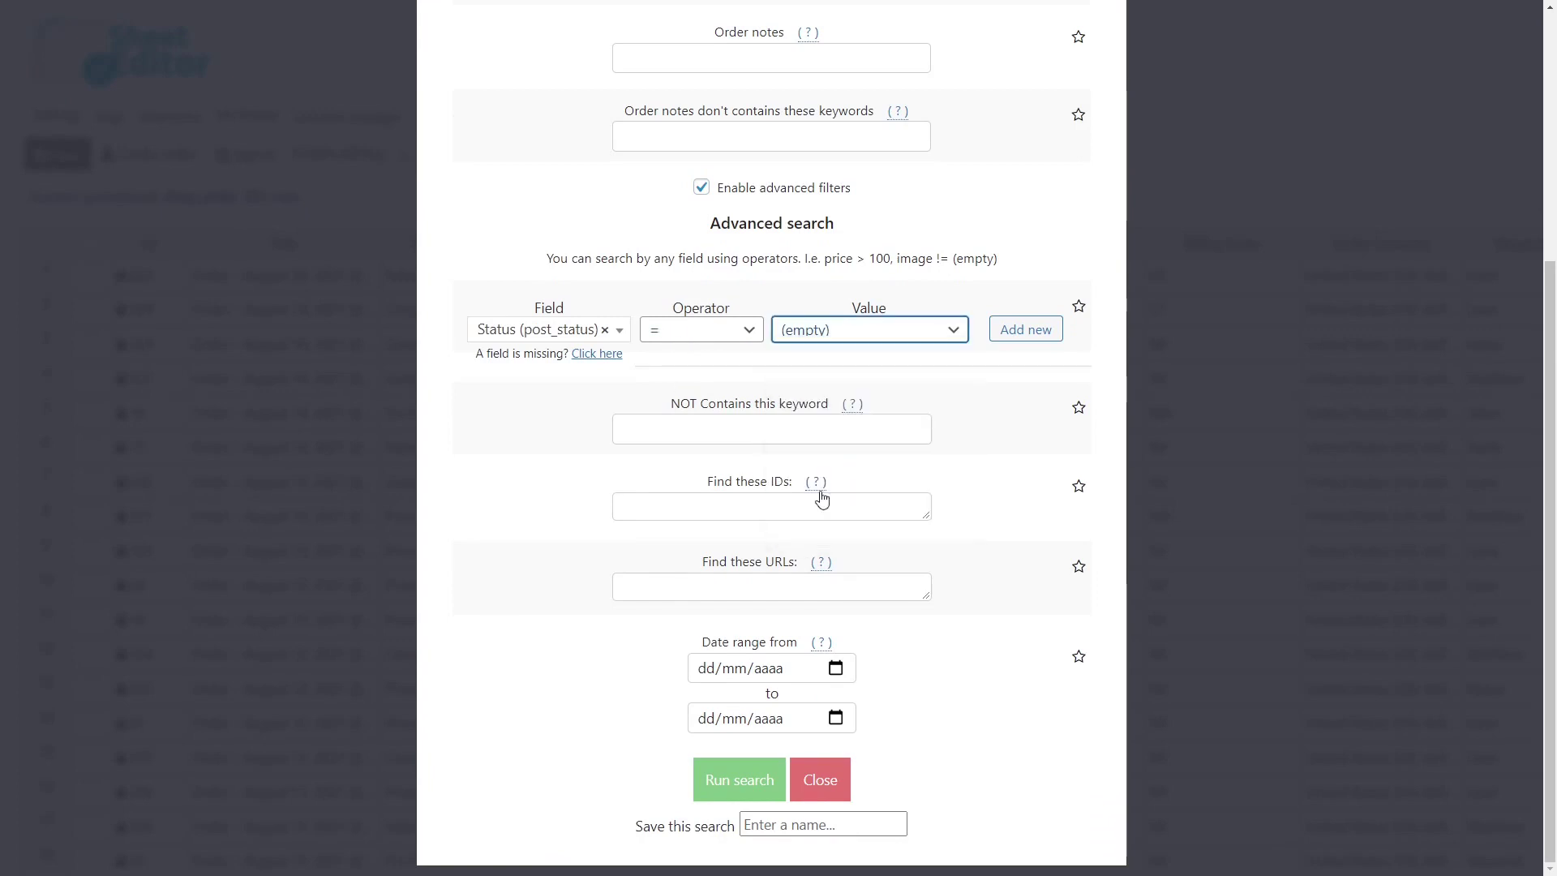
click(764, 785)
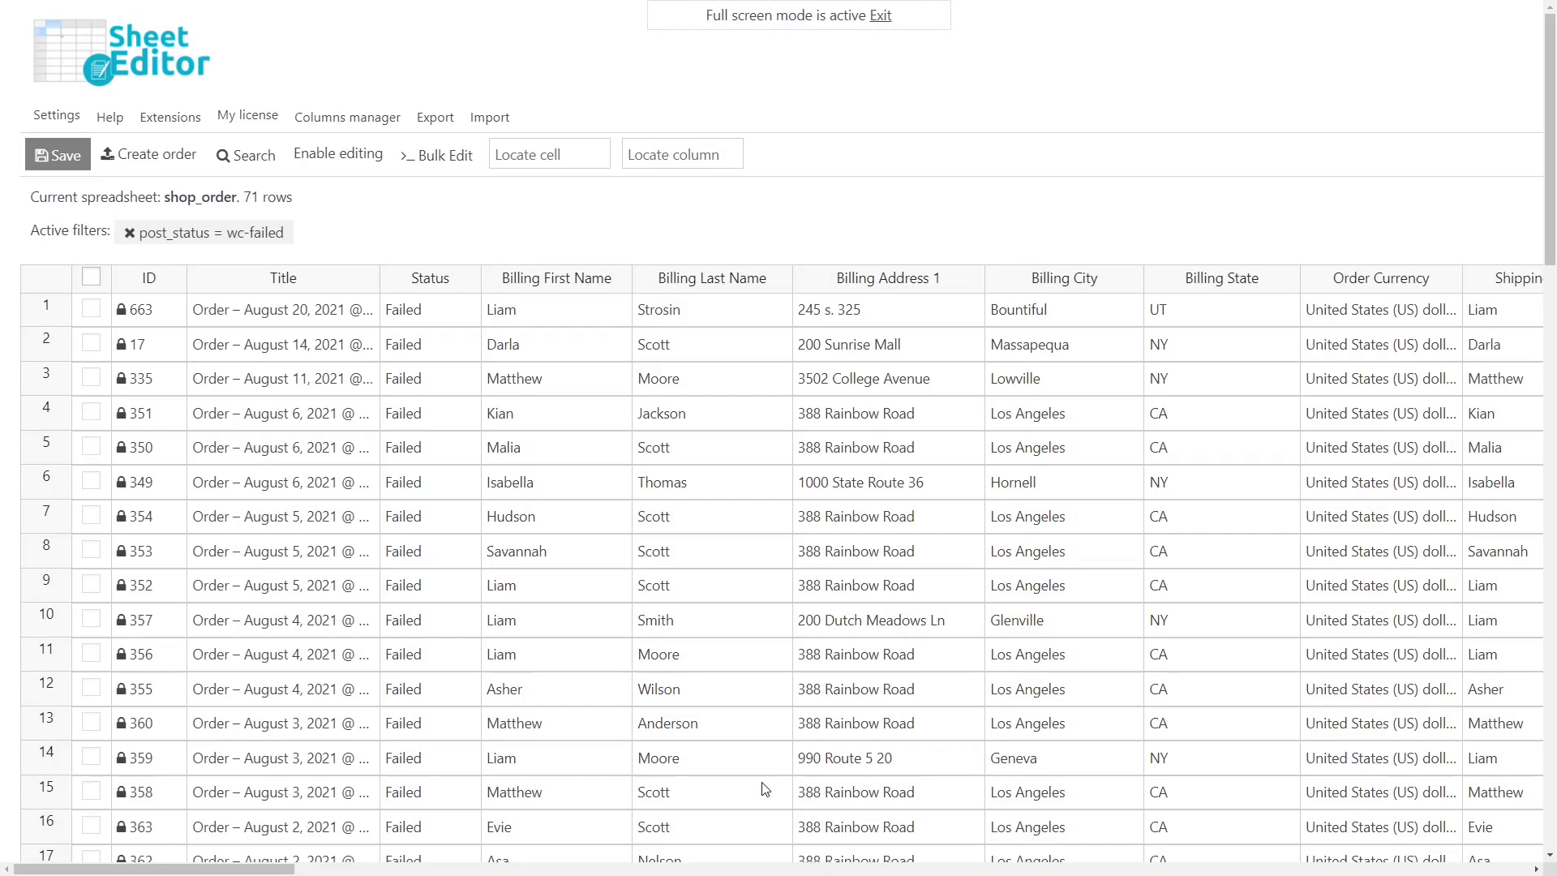
Bulk-set the Status of all 71 failed orders to Trash.
click(452, 162)
click(663, 329)
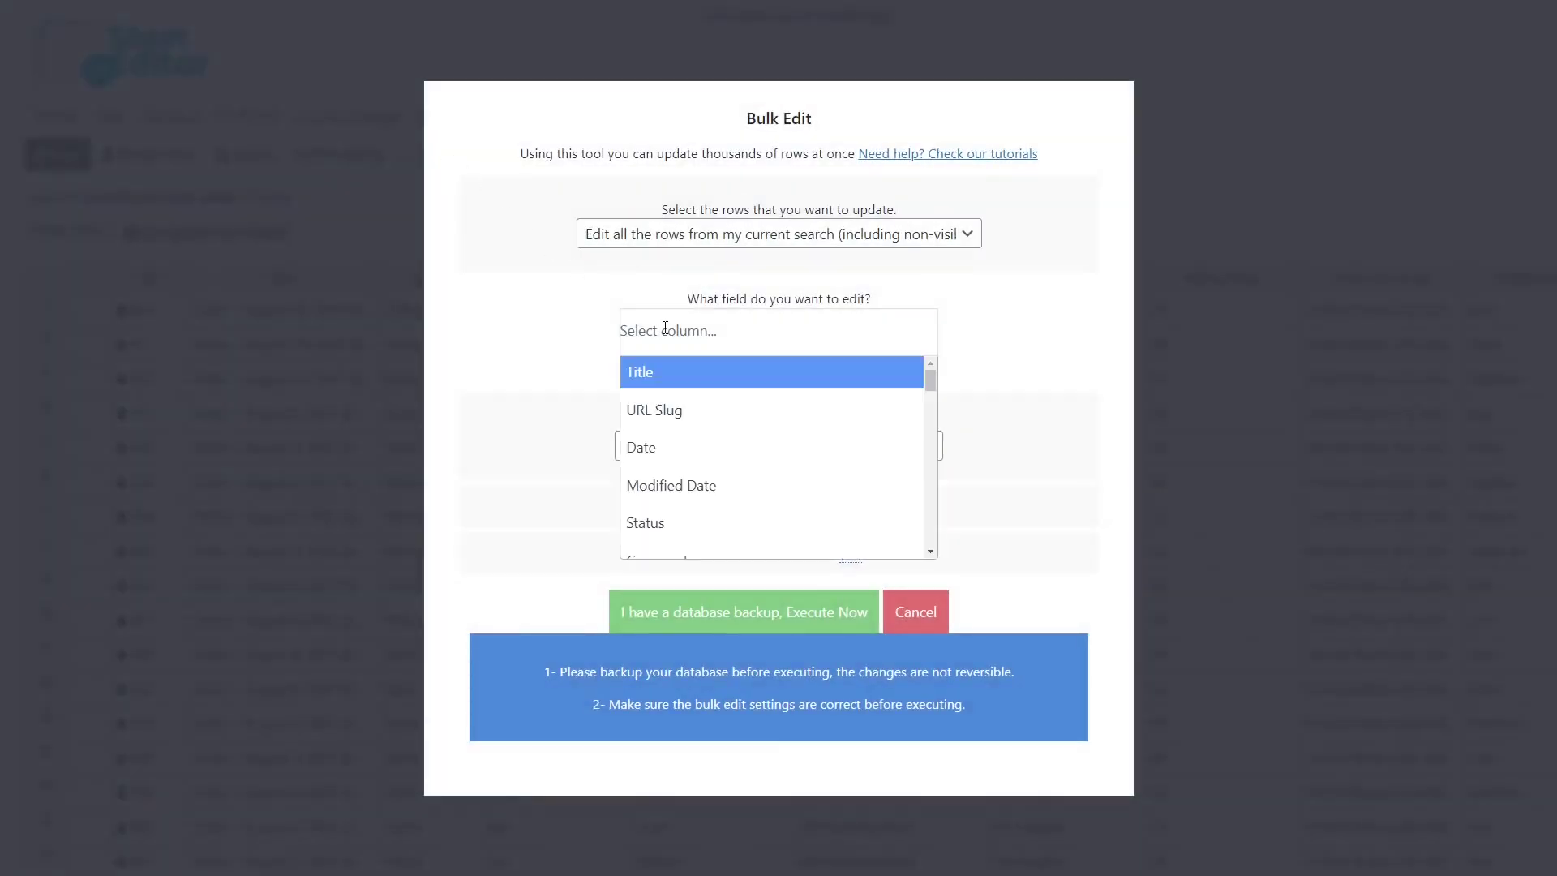
text(stat)
click(663, 373)
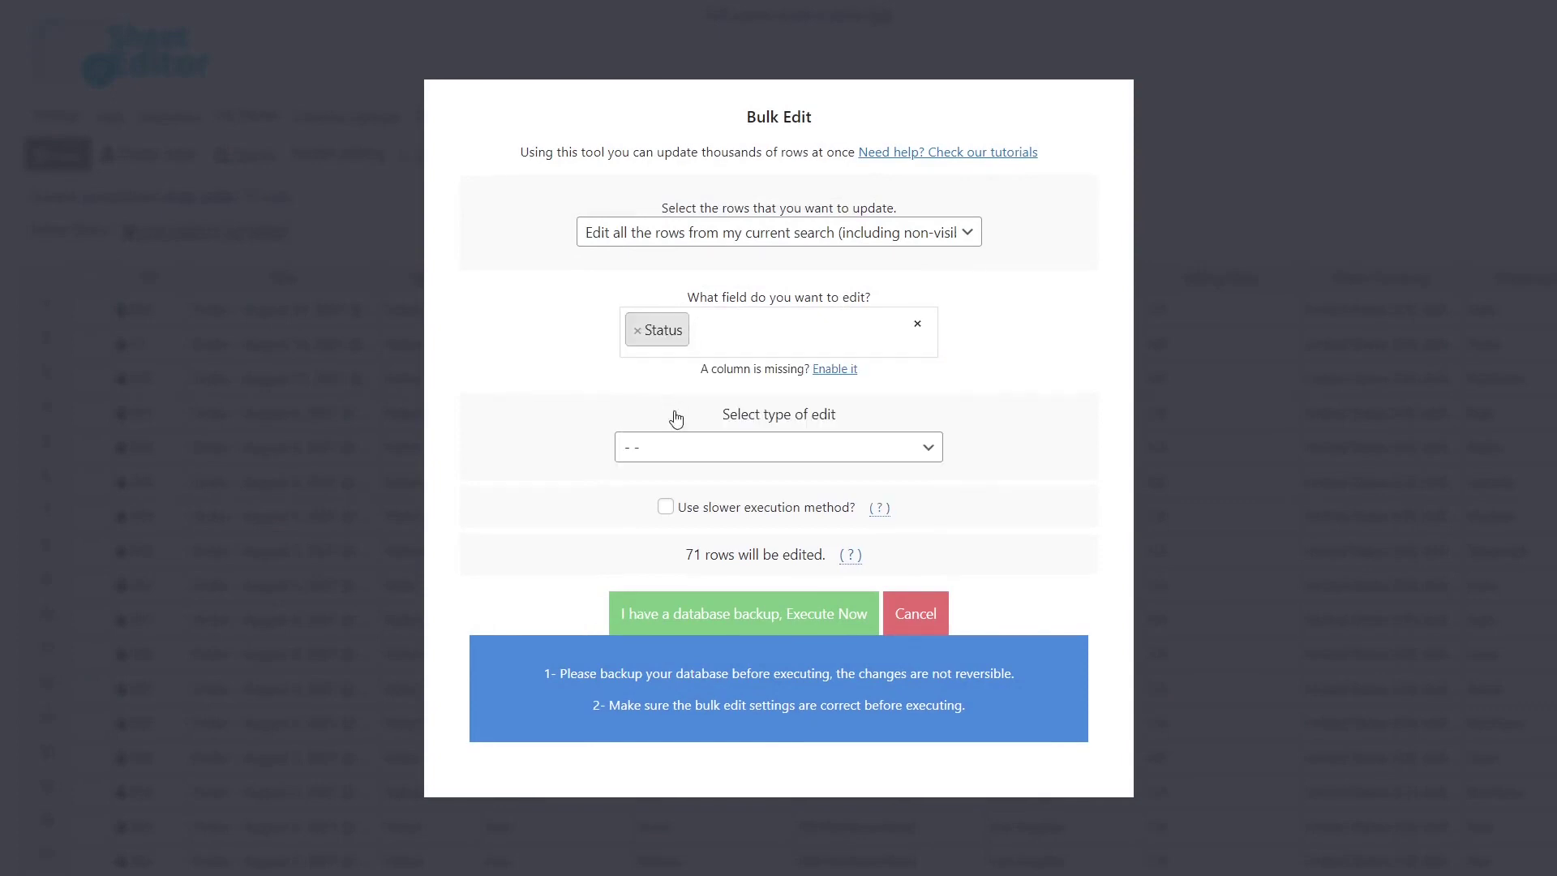
click(705, 437)
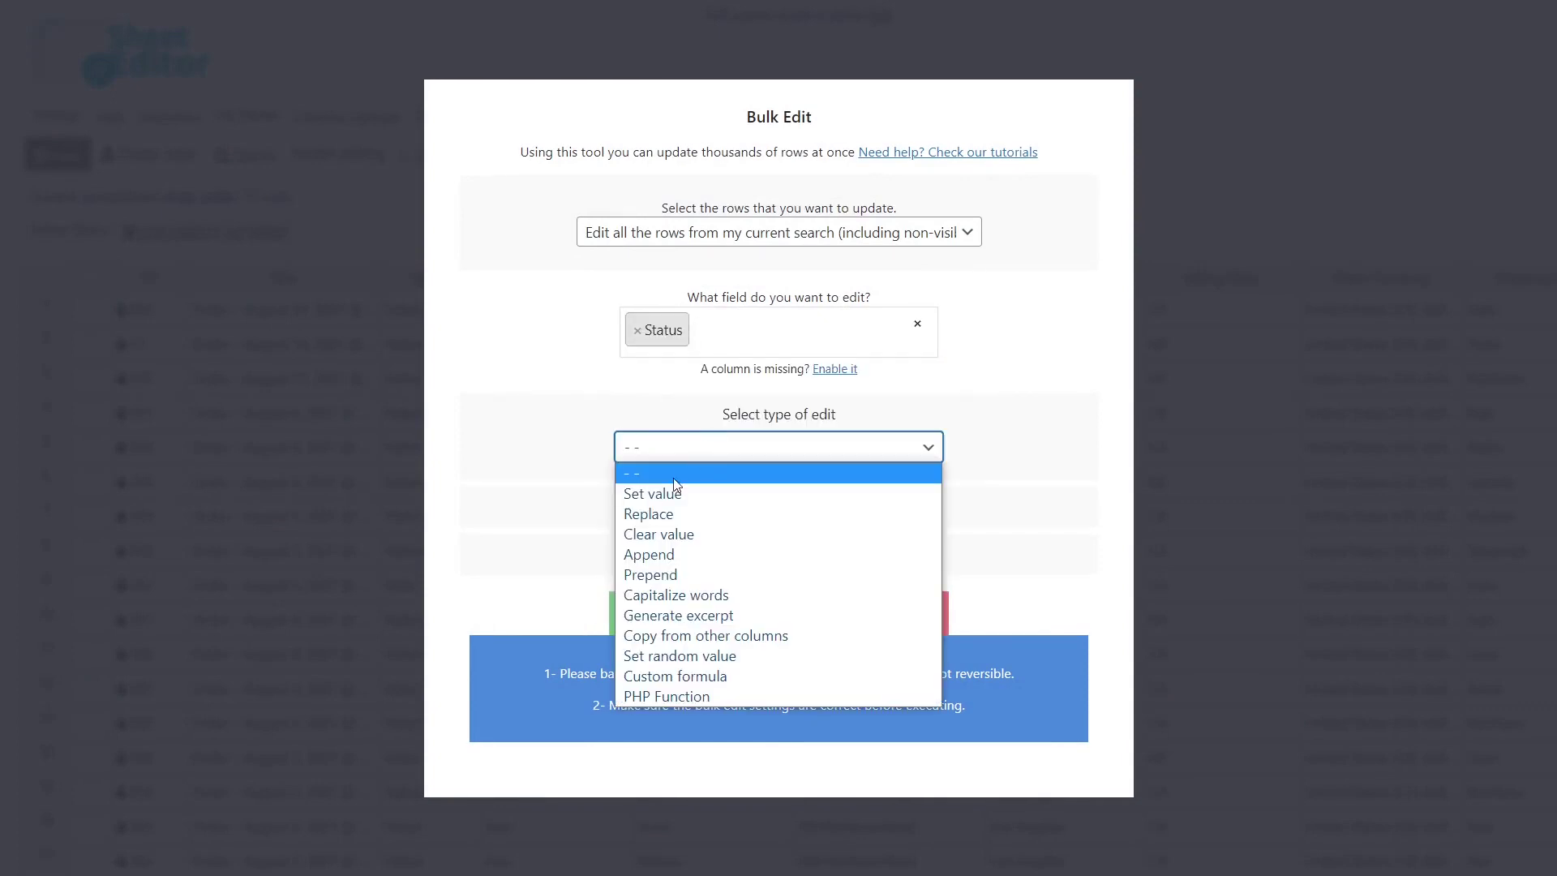
click(675, 488)
click(694, 481)
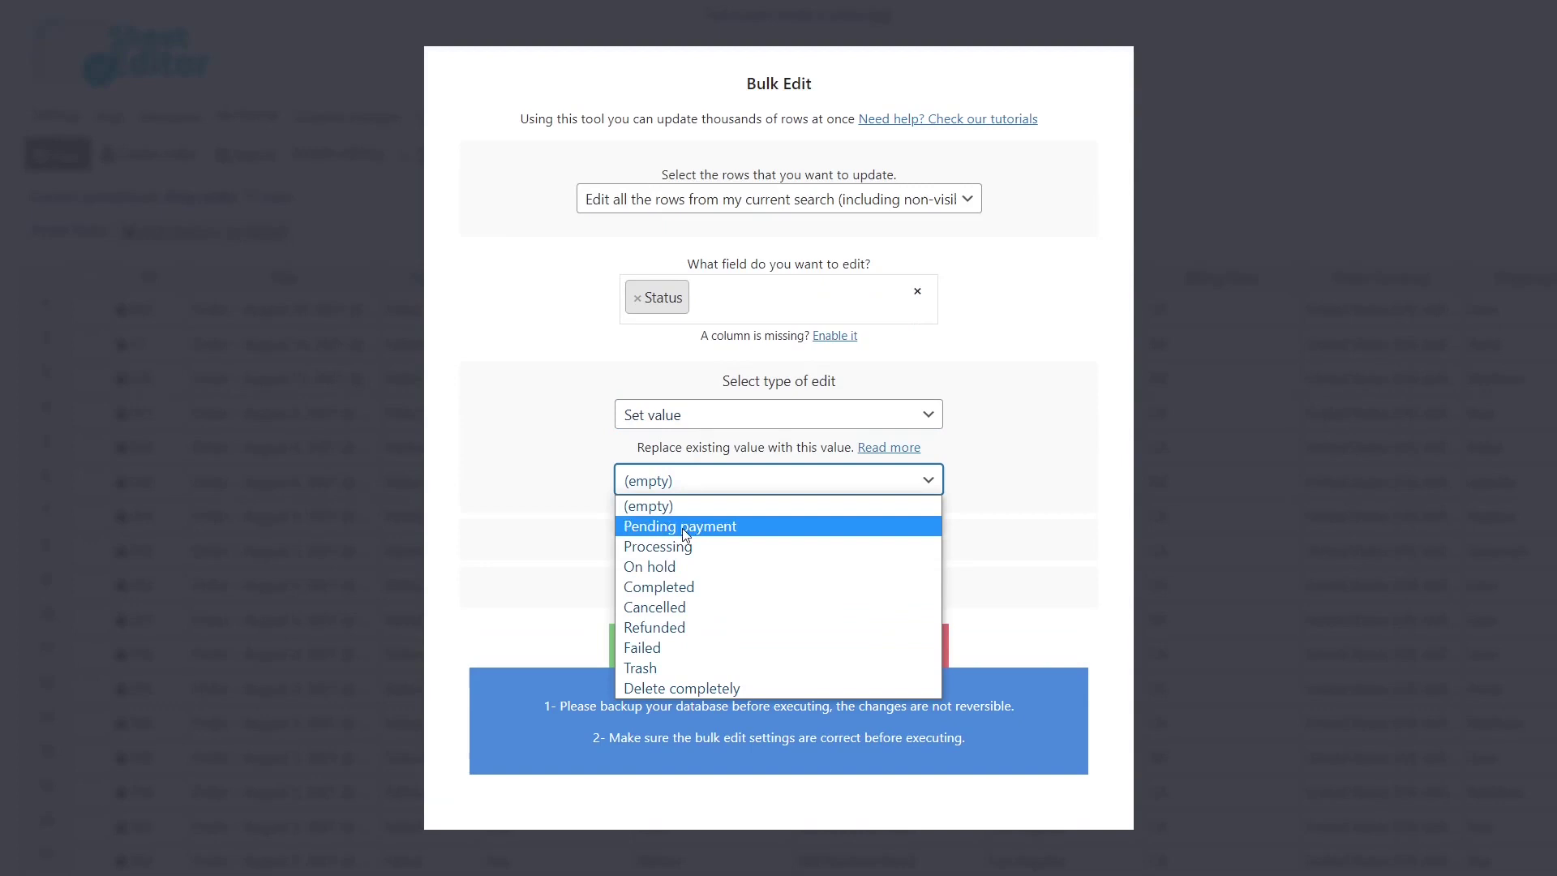
click(680, 667)
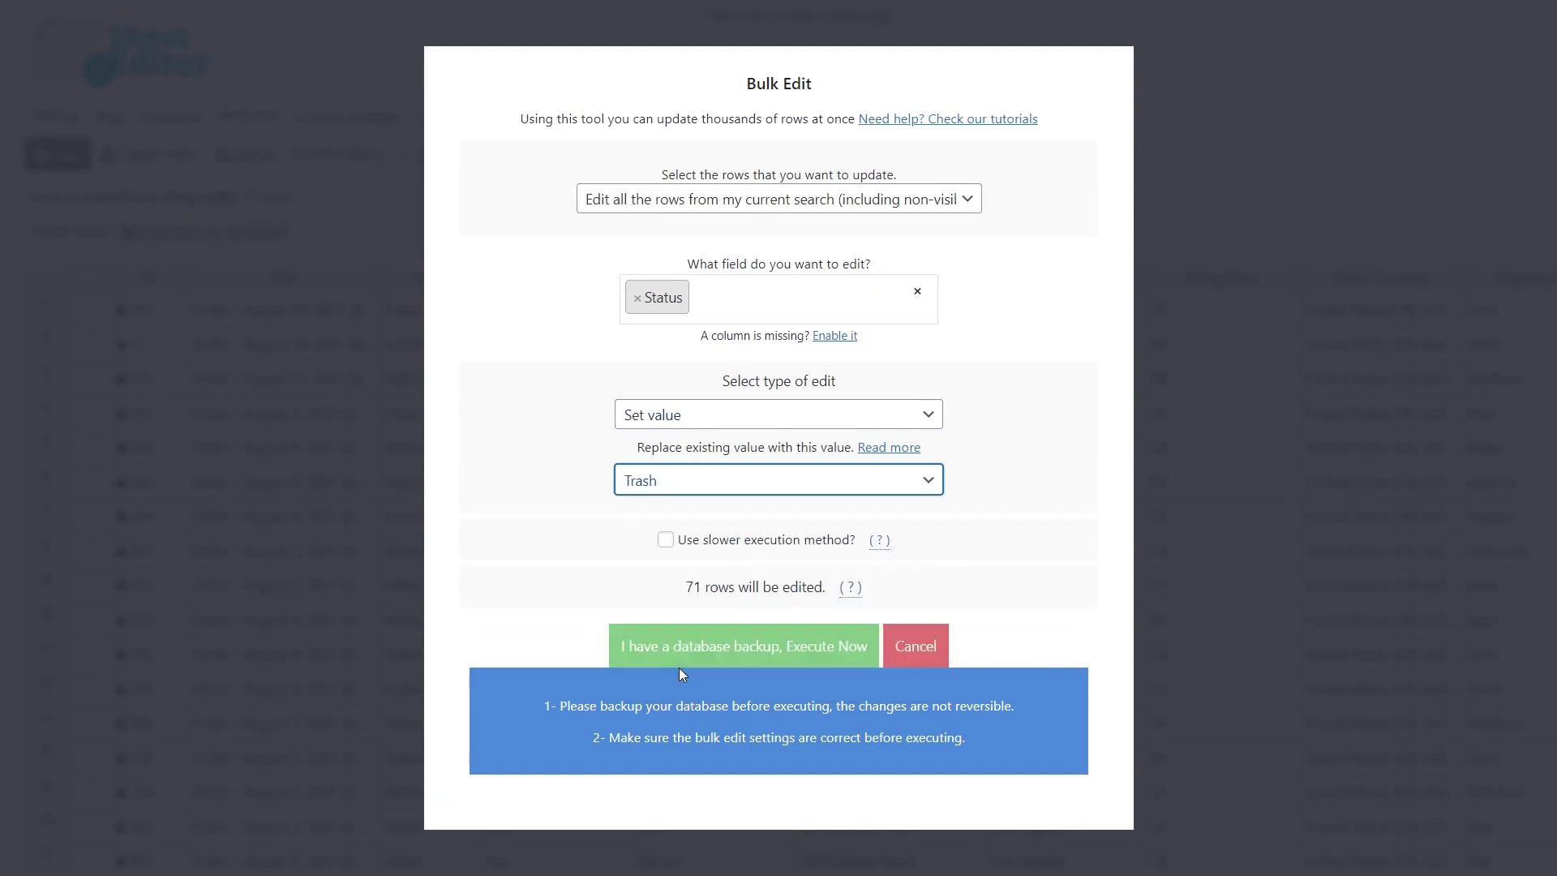
click(737, 653)
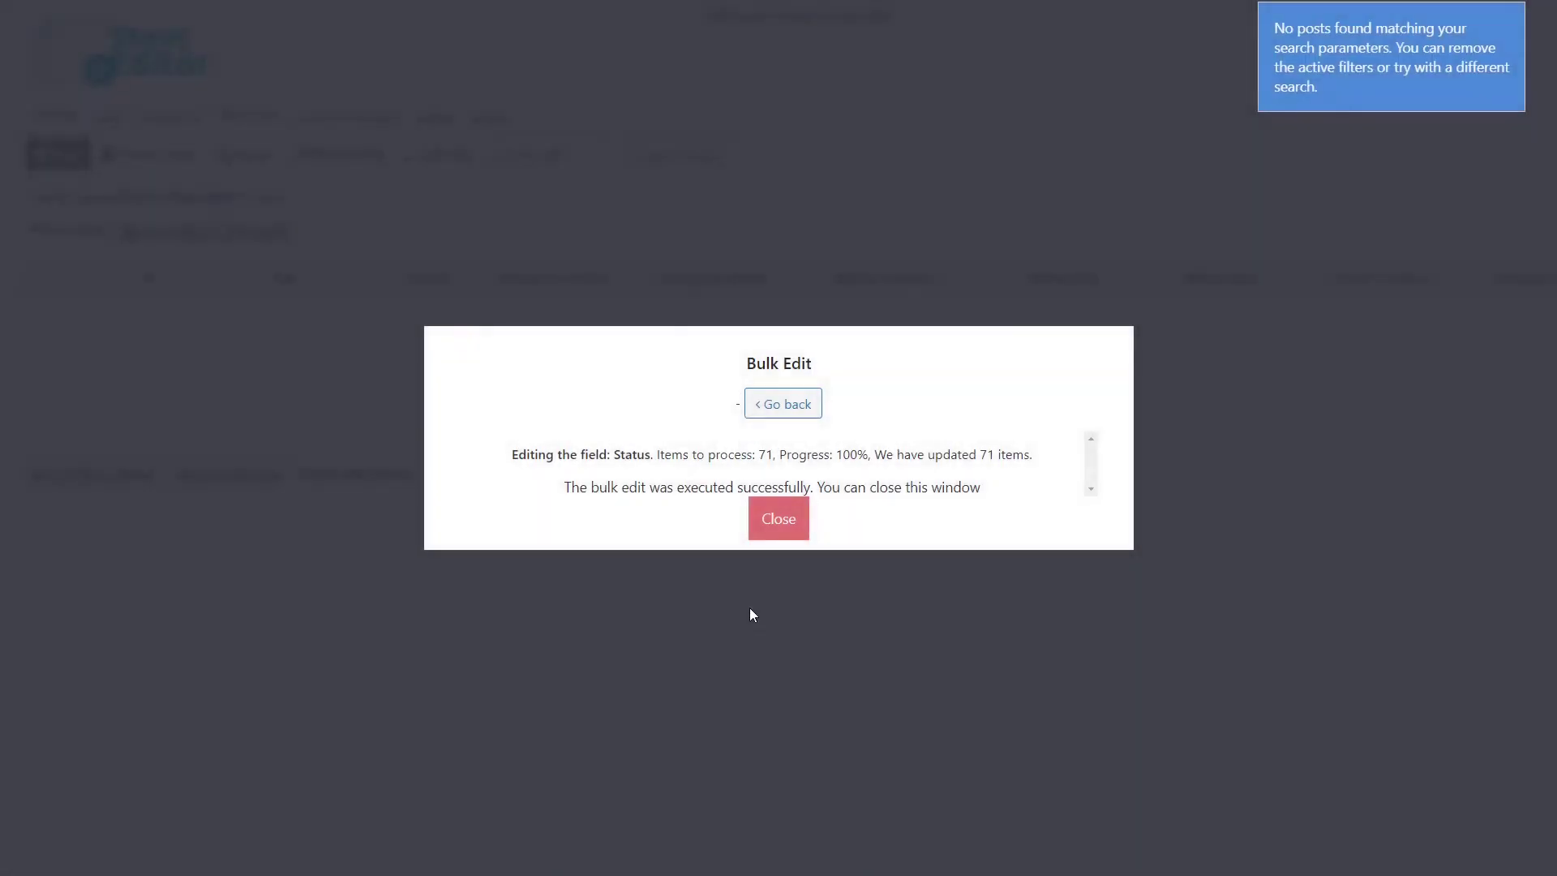
click(783, 519)
Change the status search value from Failed to Trash, listing the 71 trashed orders.
click(245, 160)
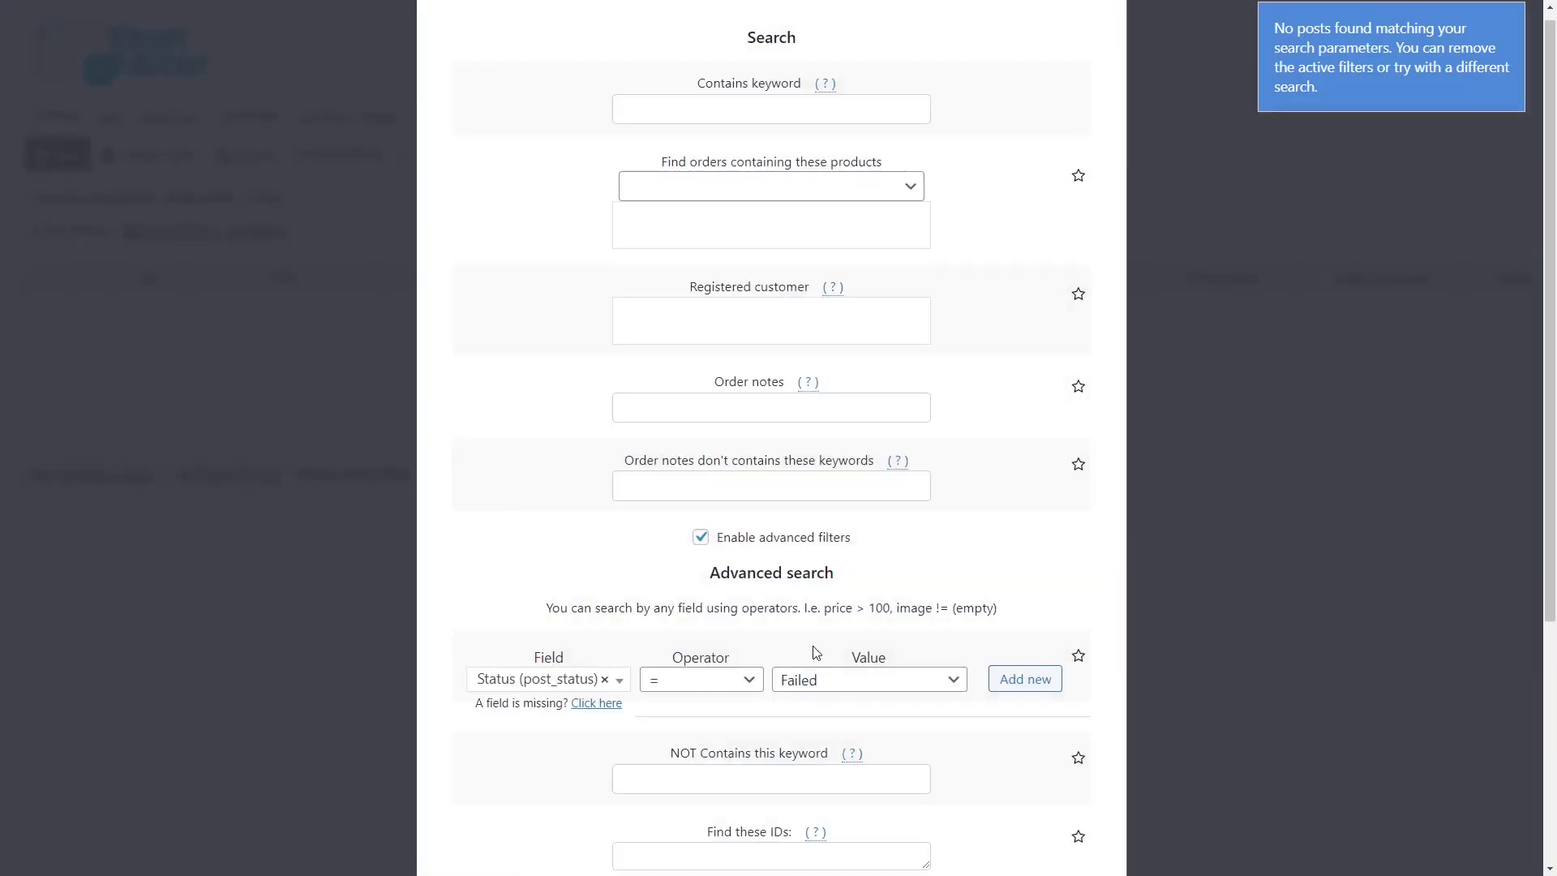
click(860, 678)
click(830, 637)
scroll(747, 780, down, 4)
click(748, 780)
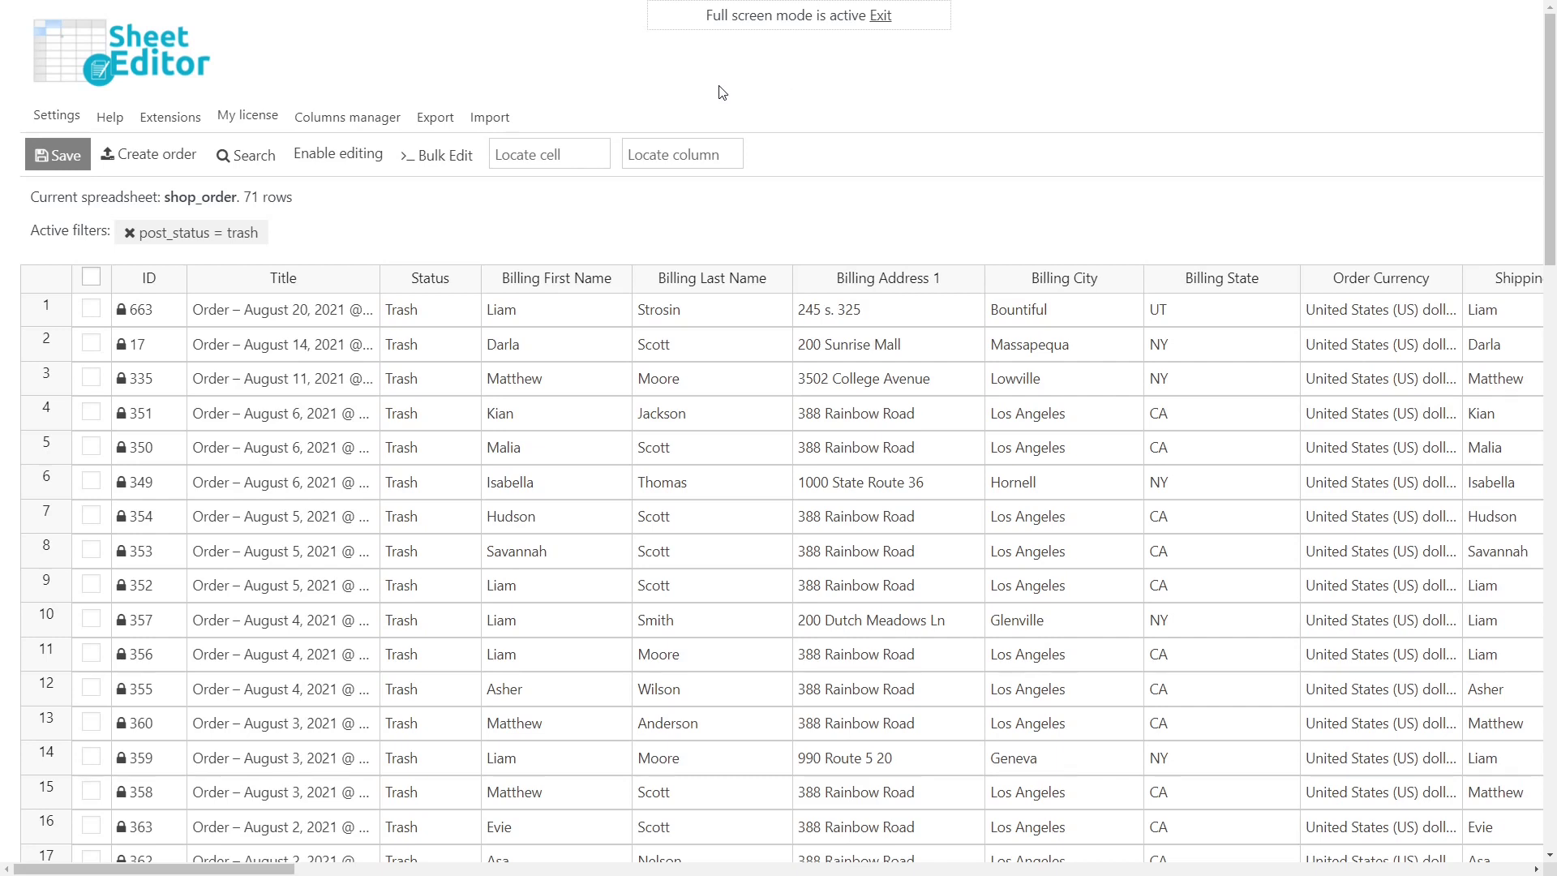
Bulk-set Status to Delete completely for all 71 trashed orders.
click(458, 162)
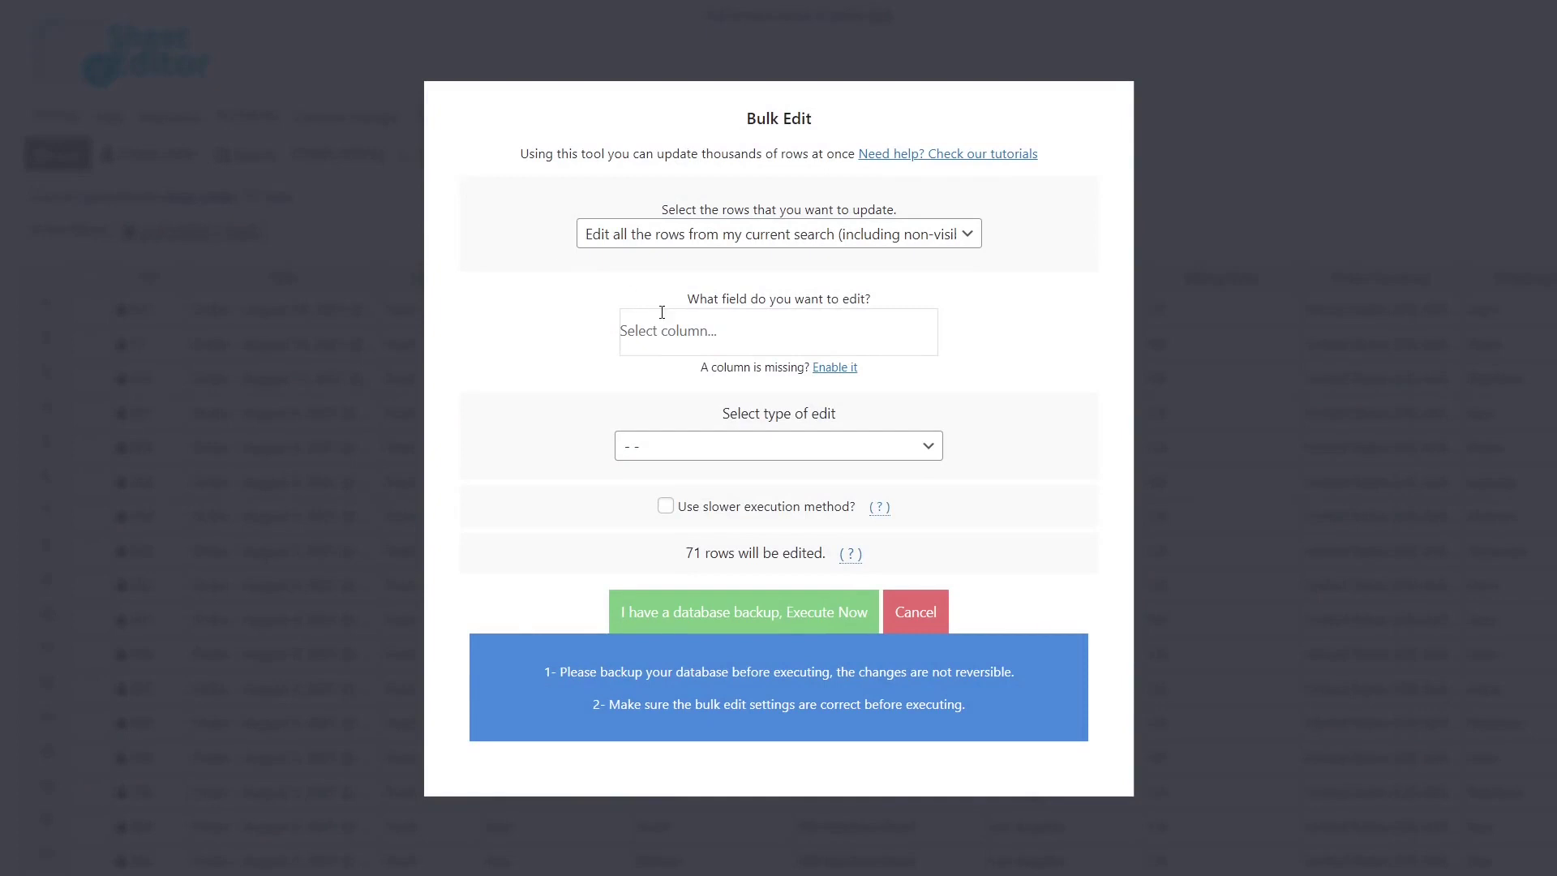
click(646, 324)
text(stat)
click(697, 379)
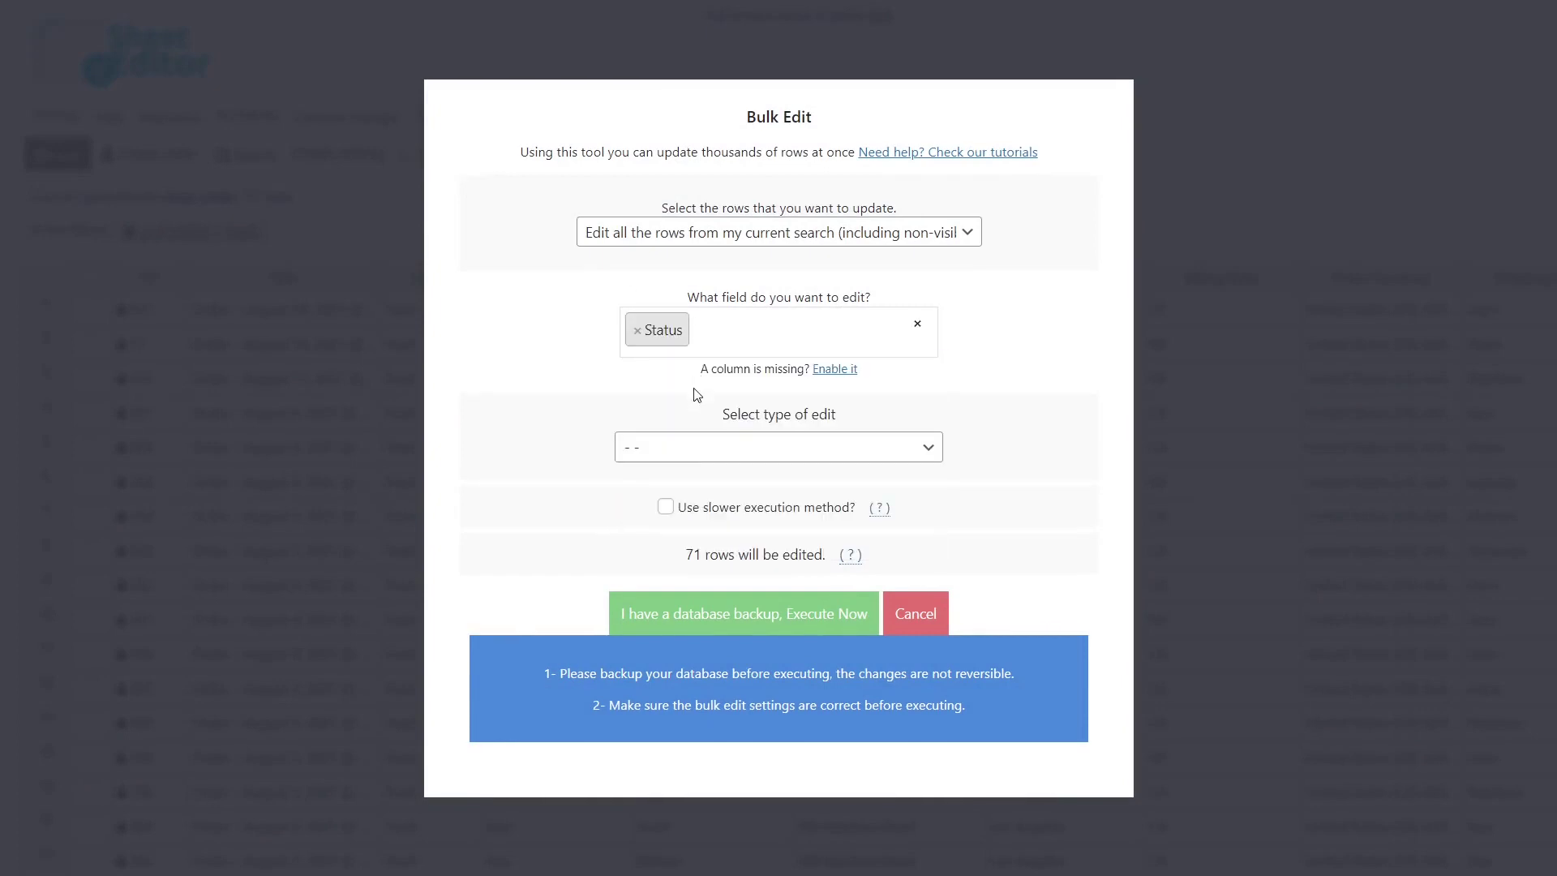
click(698, 447)
click(692, 466)
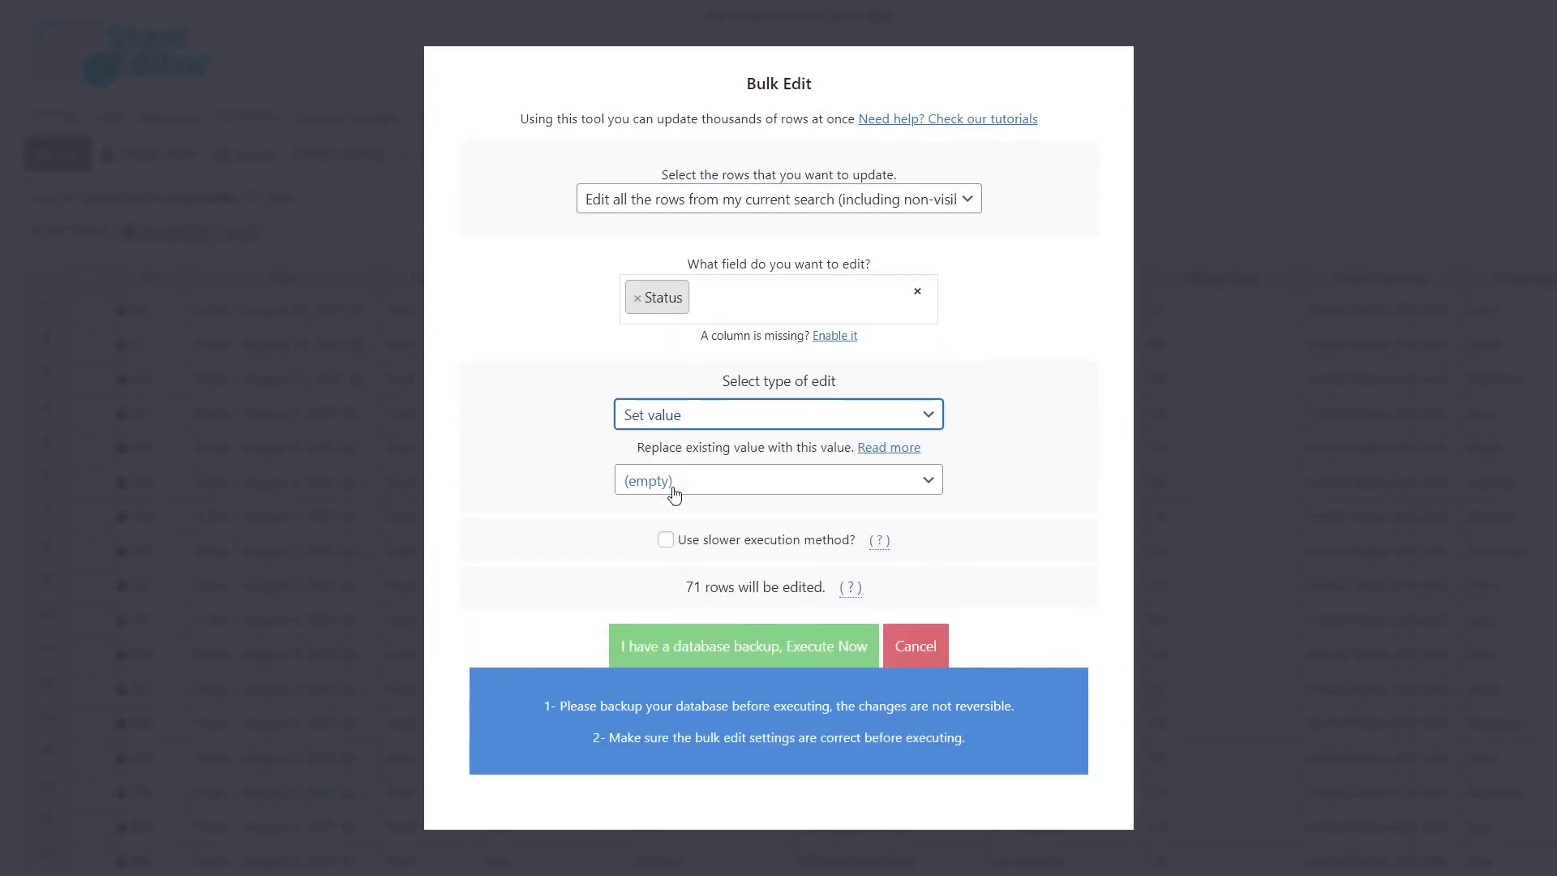
click(674, 491)
click(692, 688)
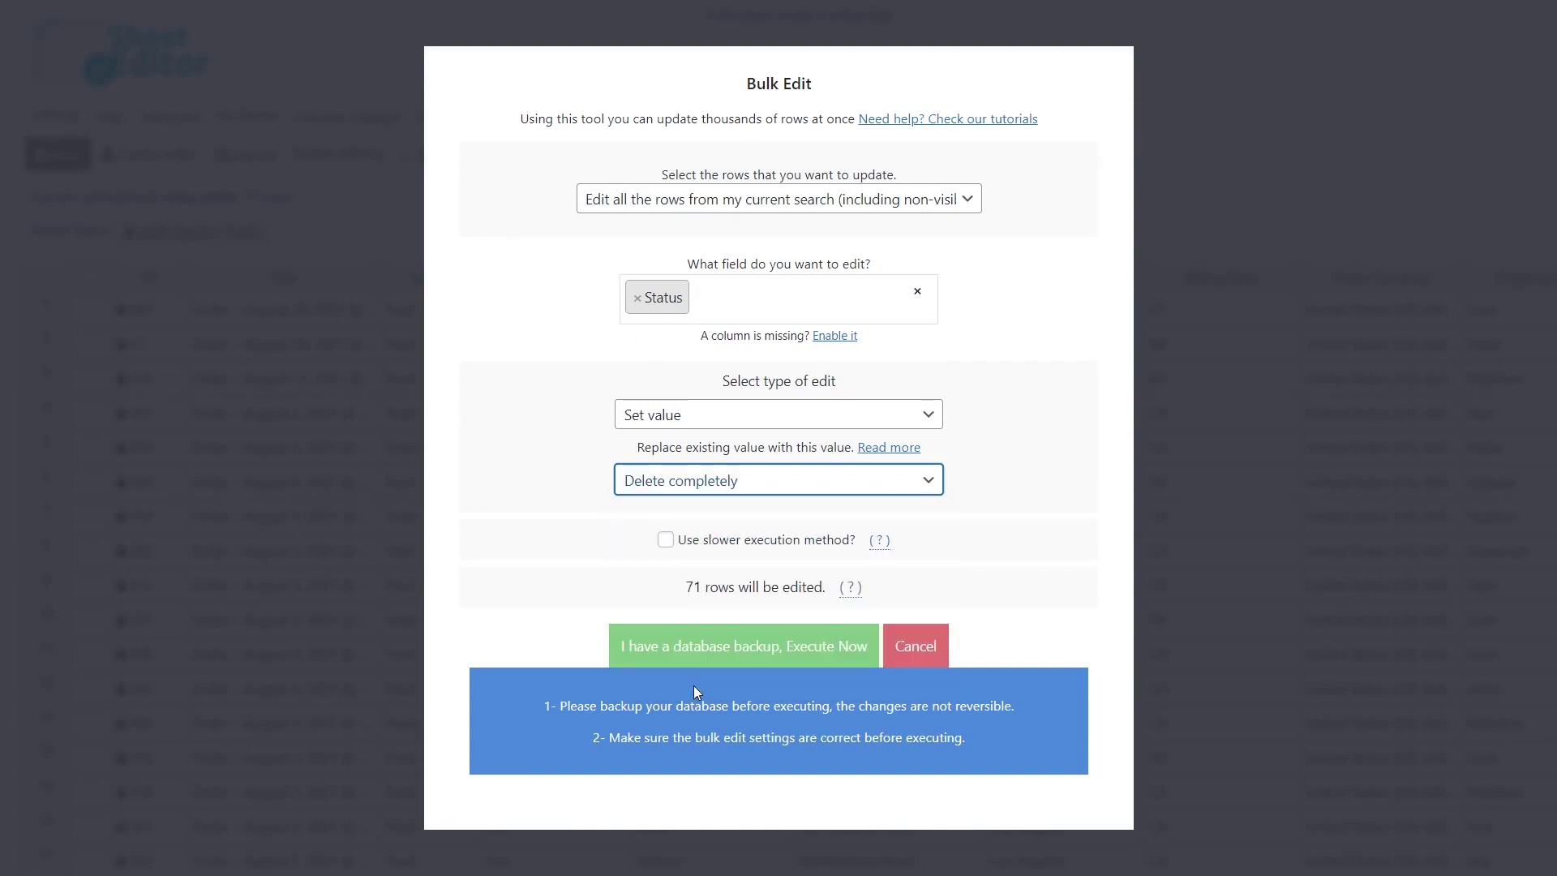
click(741, 648)
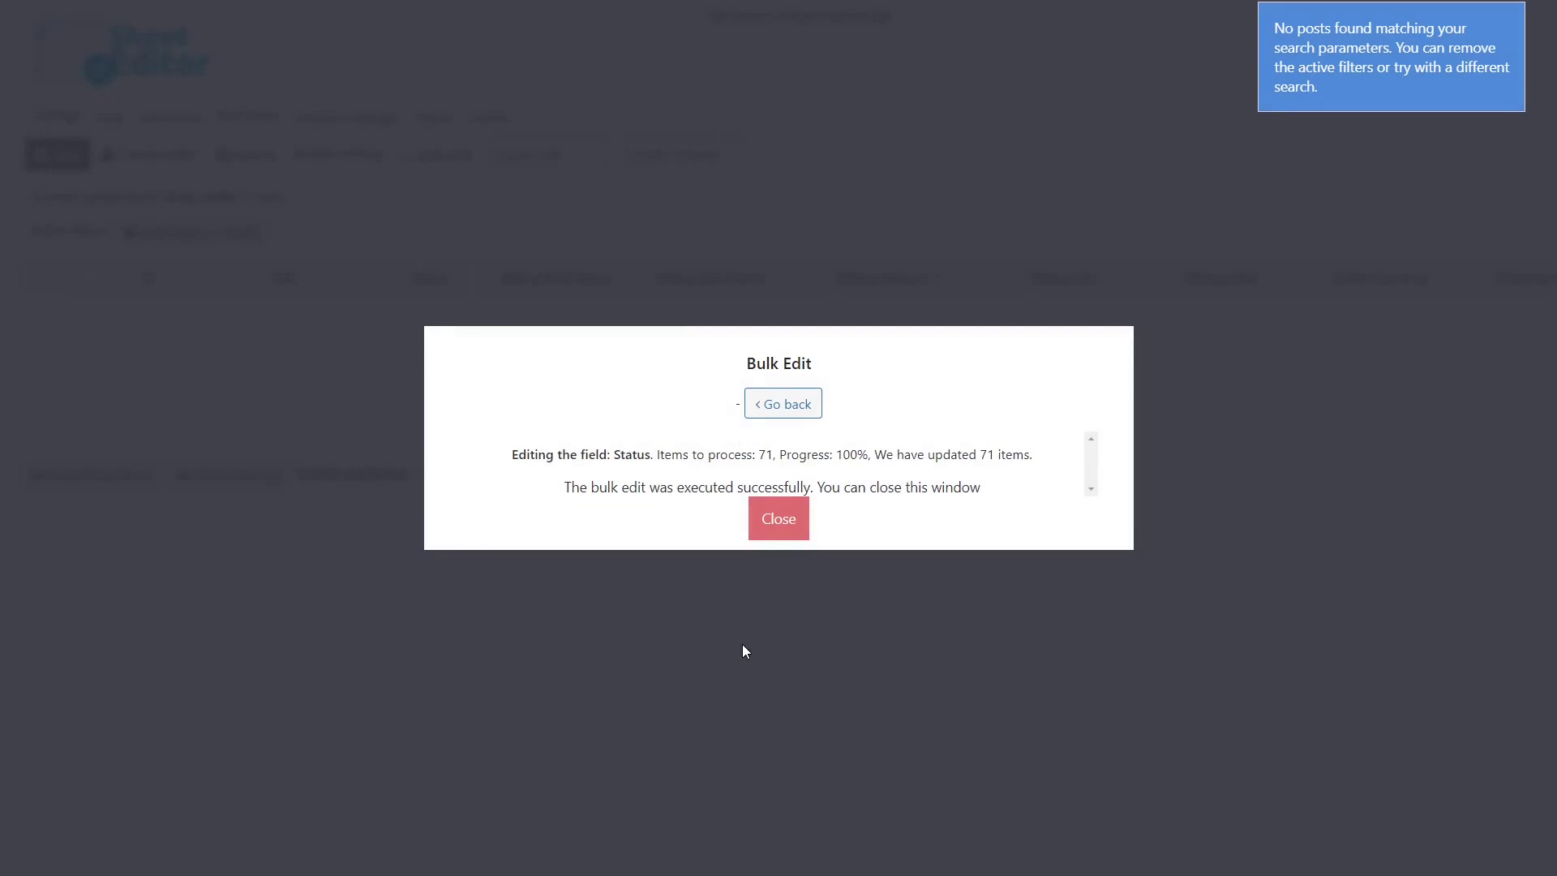
click(778, 515)
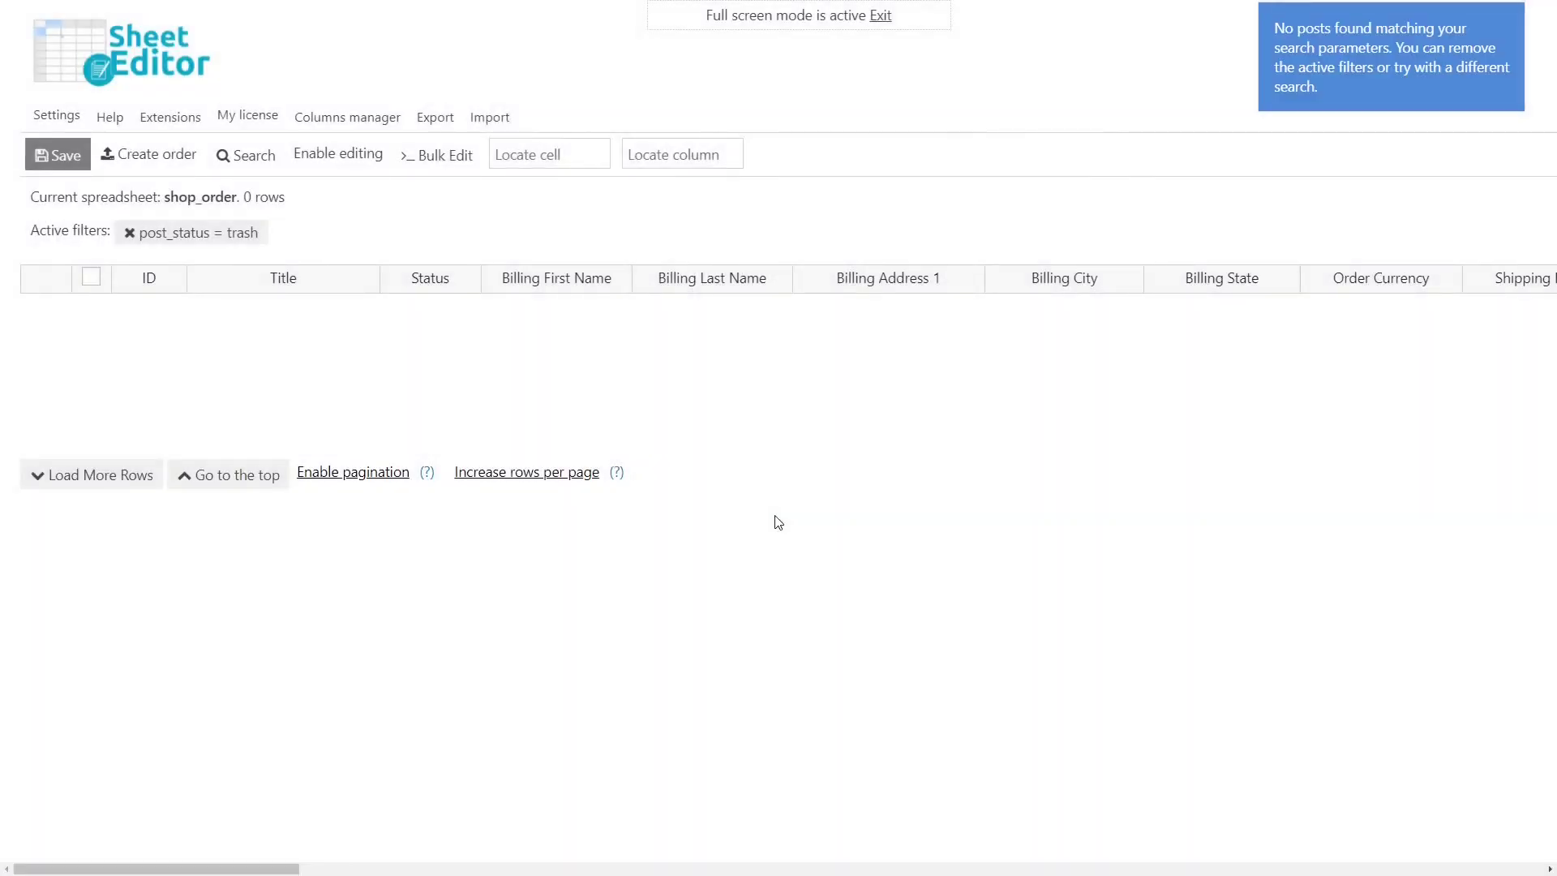
Clear the 'post_status = trash' filter so all 412 remaining orders are listed.
click(129, 232)
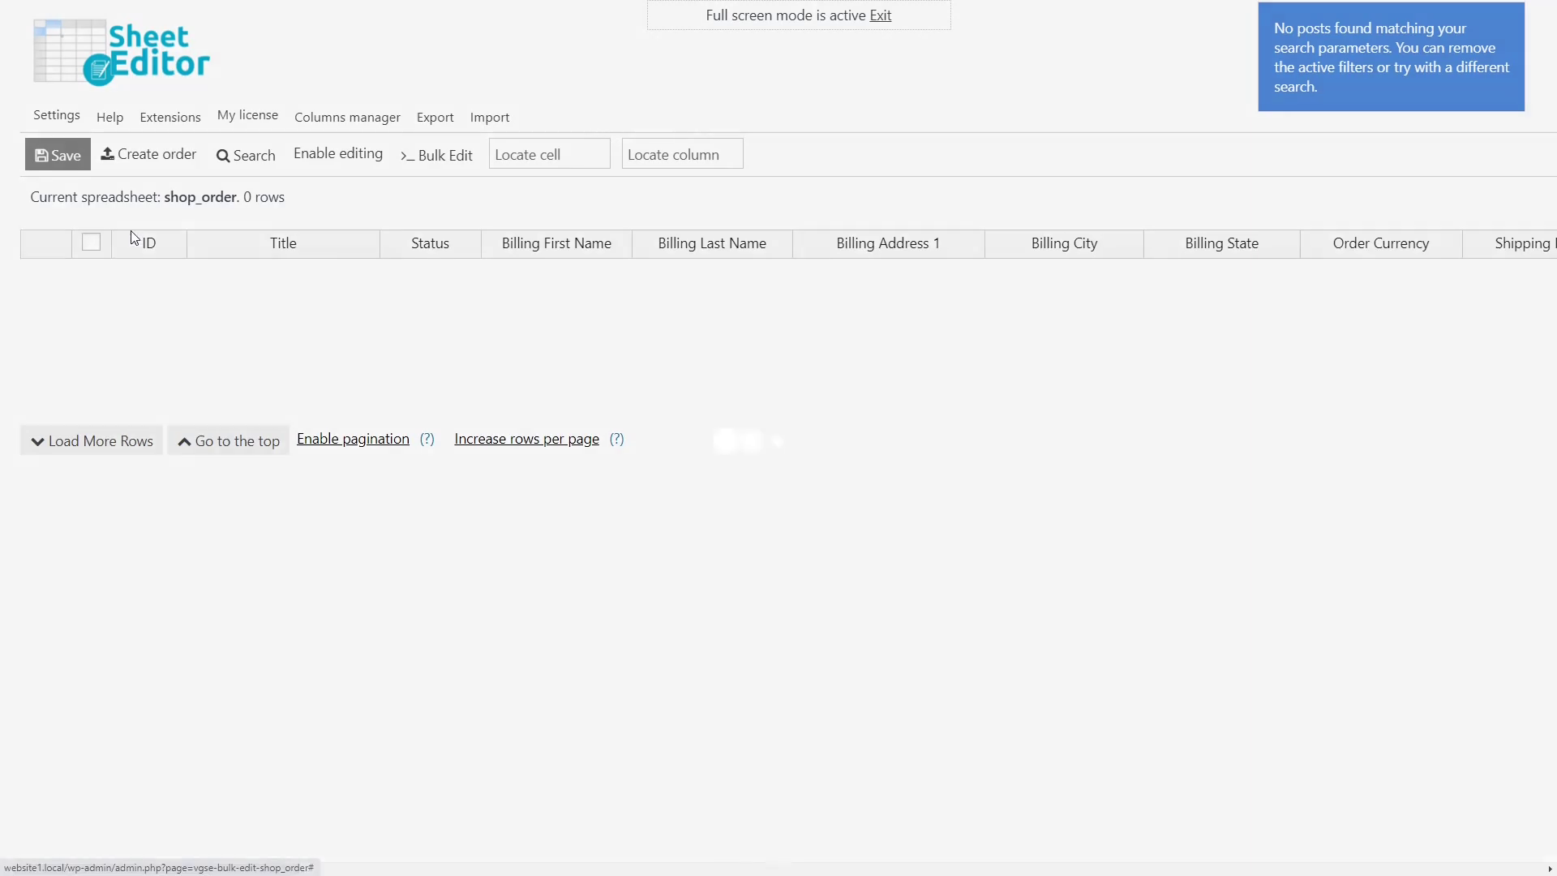